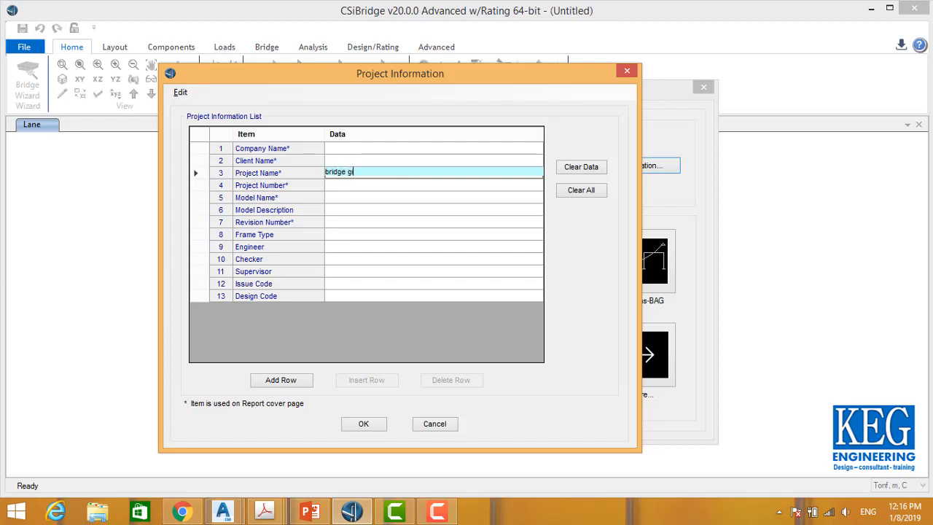
# Step: Fill in the project information with project name bridge girder 20m, company name scc and client name mot, and confirm
pyautogui.write('girder 20m')
pyautogui.click(429, 198)
pyautogui.click(403, 150)
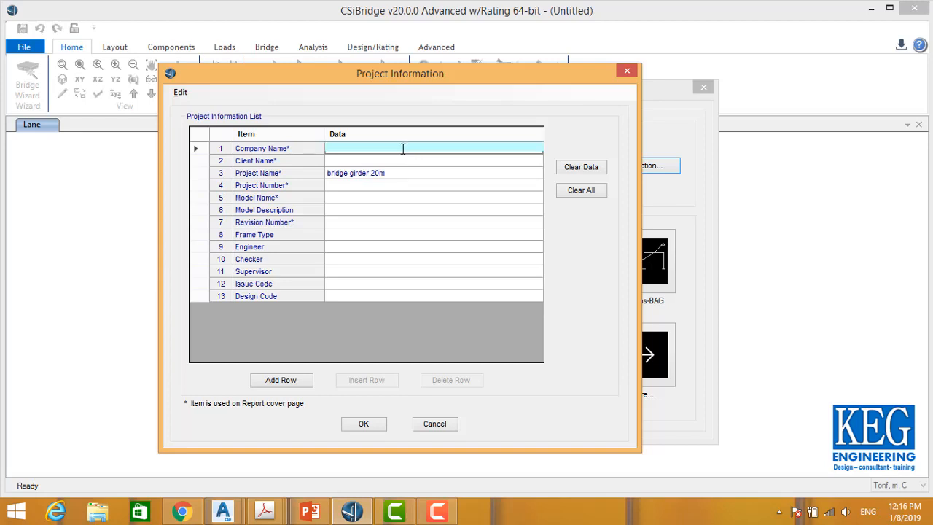
pyautogui.click(404, 165)
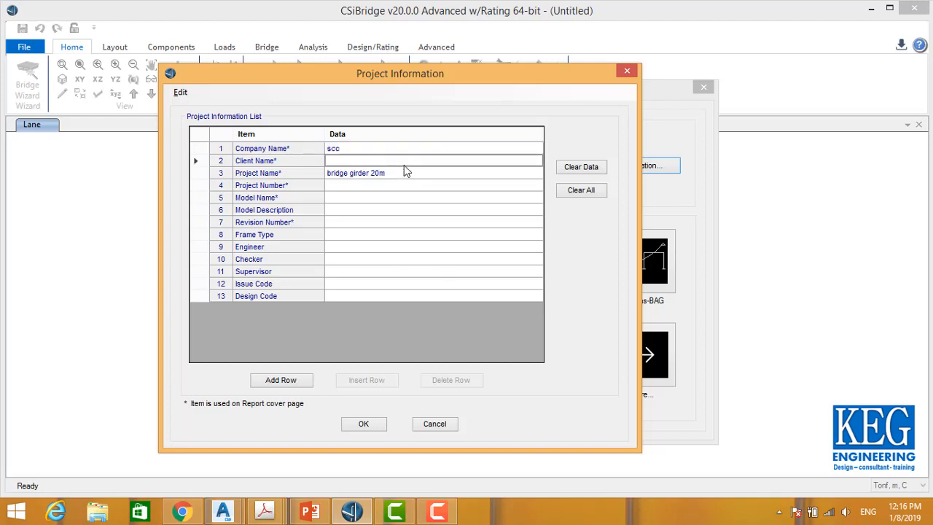
pyautogui.click(401, 161)
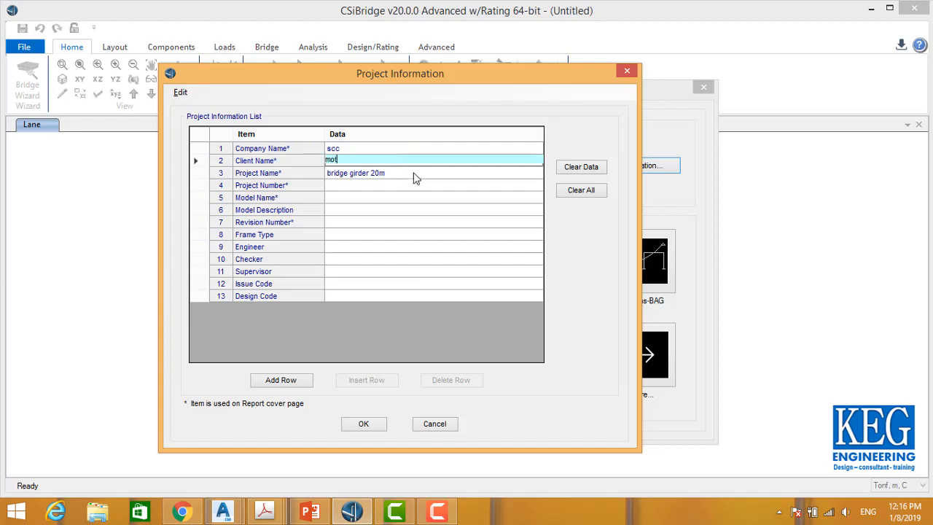
pyautogui.click(414, 186)
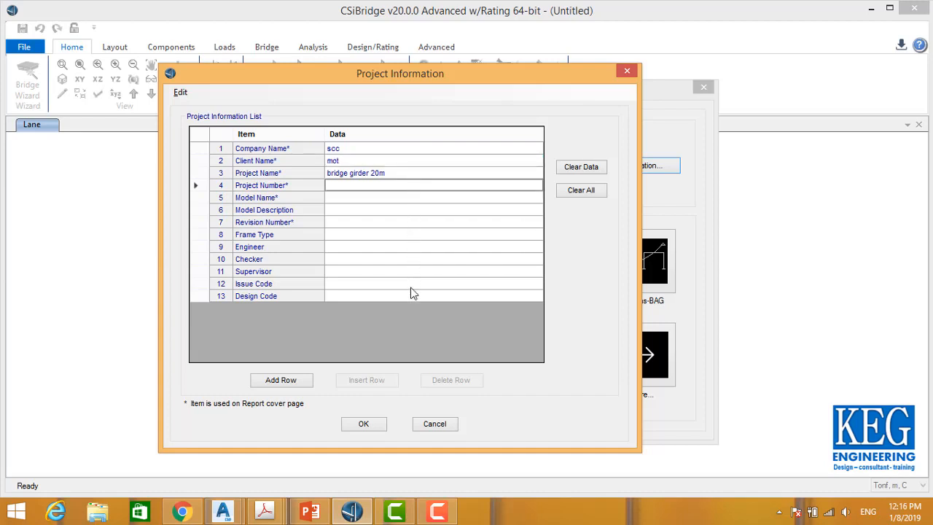
pyautogui.click(368, 424)
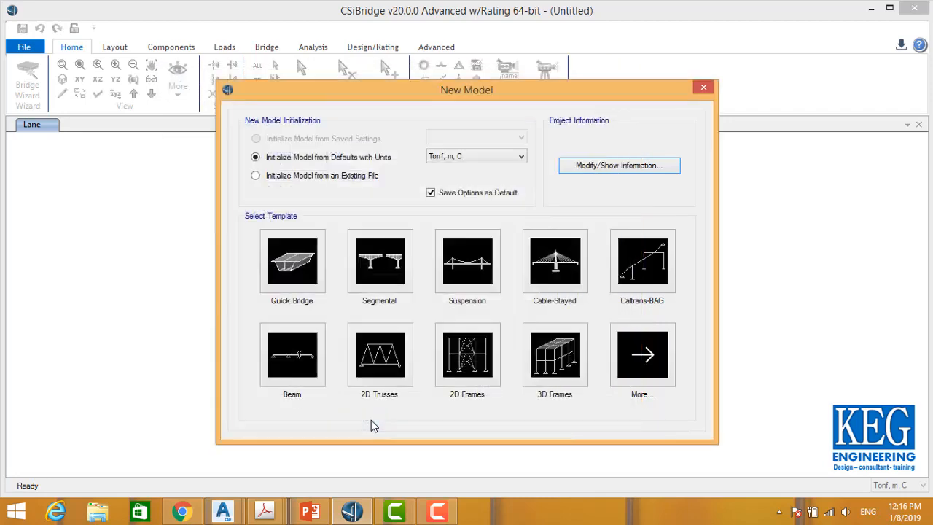
# Step: Start a Quick Bridge model and name the bridge object bridge1
pyautogui.click(315, 269)
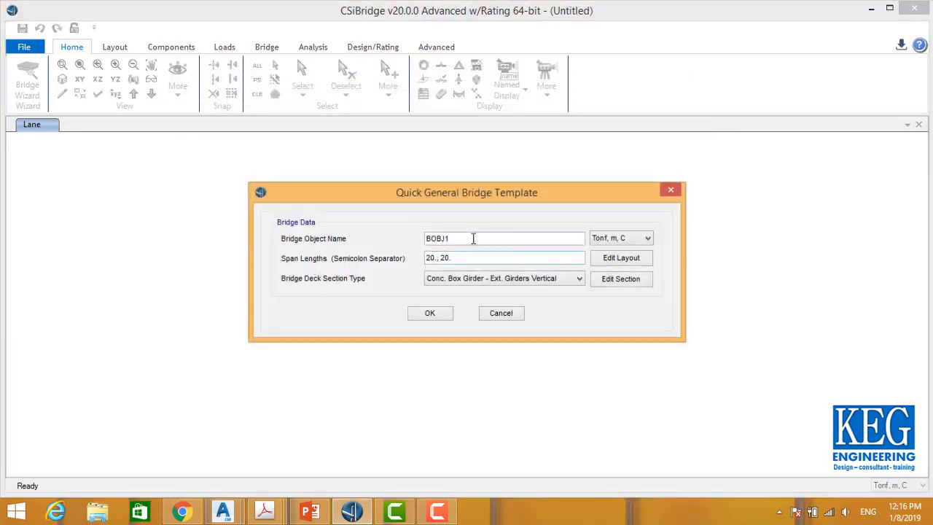
pyautogui.doubleClick(474, 239)
pyautogui.write('br')
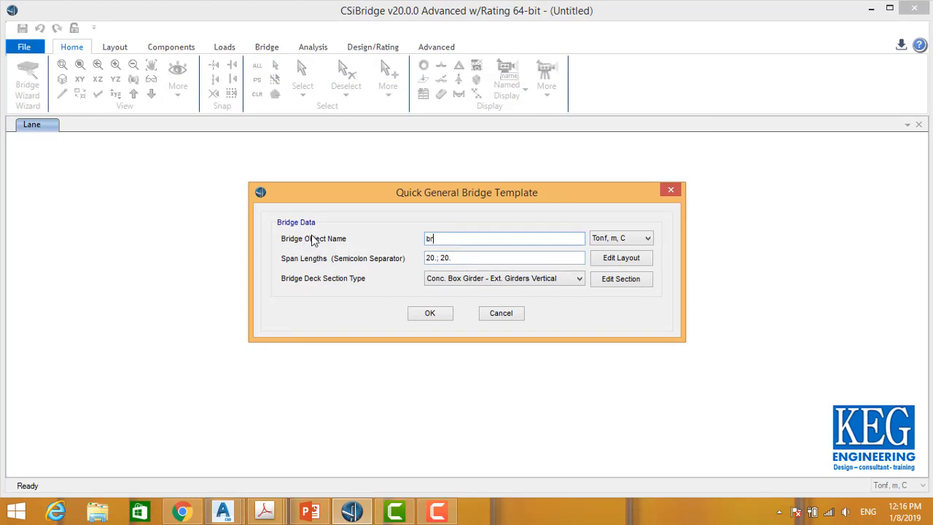
pyautogui.write('idge1')
# Step: Extend the span lengths to three spans of 20 m: 20.; 20.; 20
pyautogui.click(470, 263)
pyautogui.moveTo(473, 256); pyautogui.dragTo(418, 262)
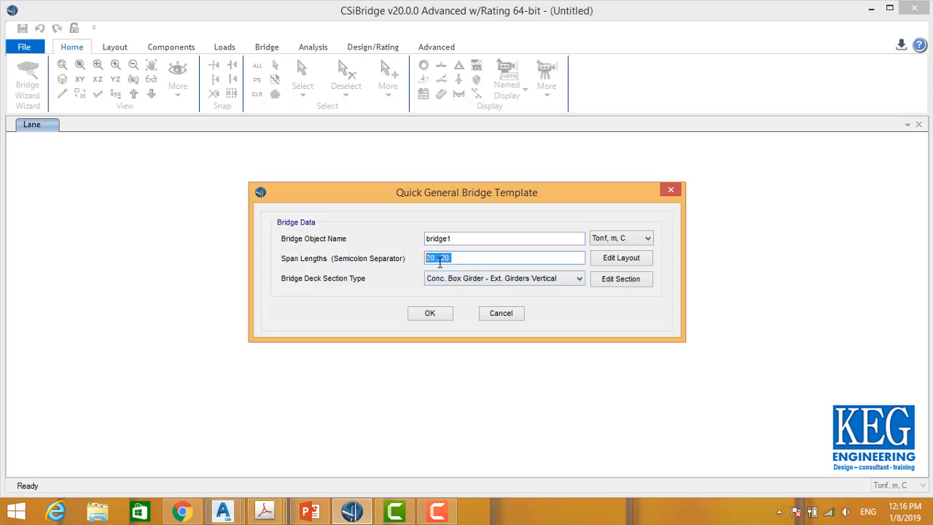
pyautogui.rightClick(442, 259)
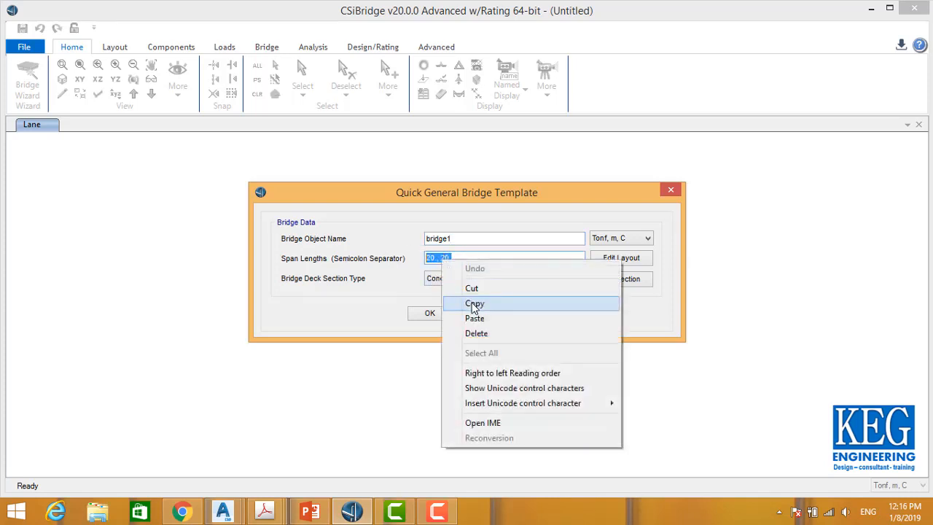
pyautogui.click(475, 303)
pyautogui.click(470, 258)
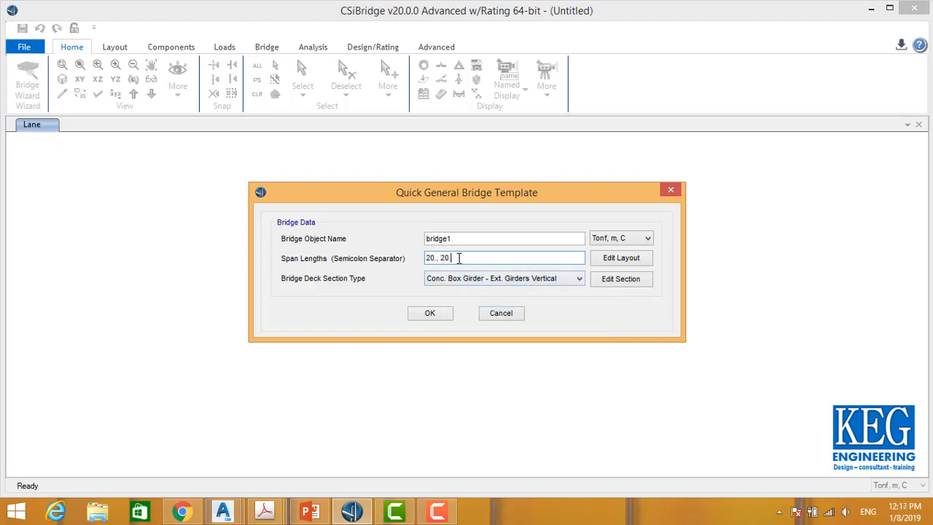
pyautogui.moveTo(470, 258); pyautogui.dragTo(435, 259)
pyautogui.click(437, 258)
pyautogui.rightClick(435, 258)
pyautogui.click(468, 304)
pyautogui.click(459, 260)
pyautogui.rightClick(450, 261)
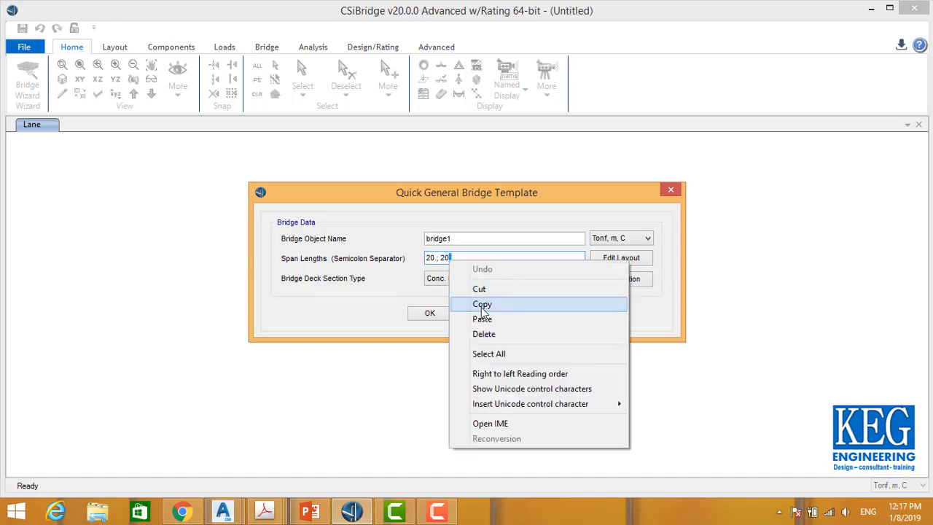
pyautogui.click(481, 316)
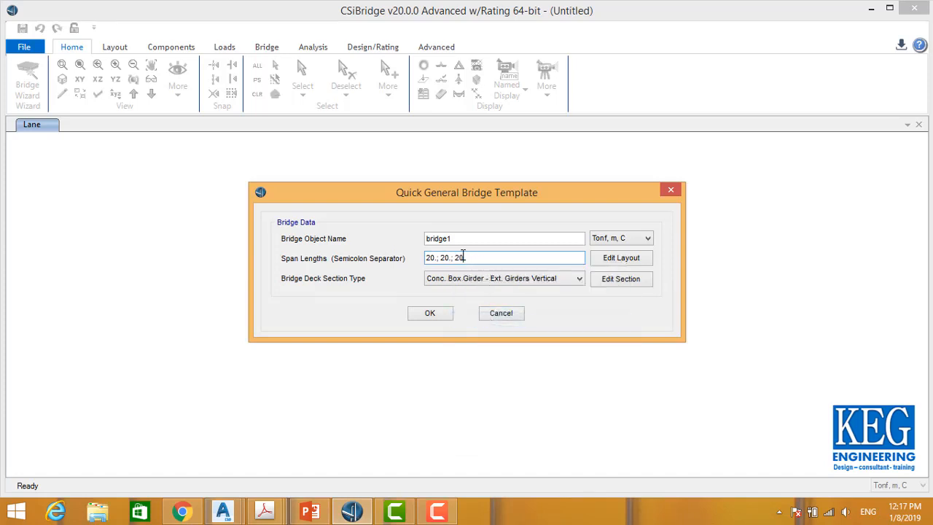
# Step: Extend the span lengths to five spans of 20 m: 20.; 20.; 20.; 20.; 20
pyautogui.moveTo(462, 258); pyautogui.dragTo(447, 257)
pyautogui.rightClick(452, 255)
pyautogui.click(469, 298)
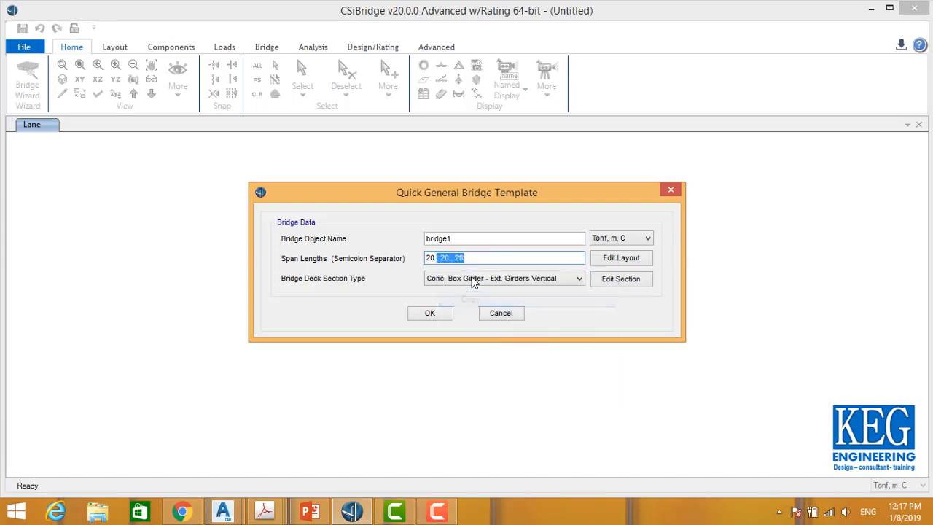
pyautogui.click(481, 258)
pyautogui.rightClick(481, 258)
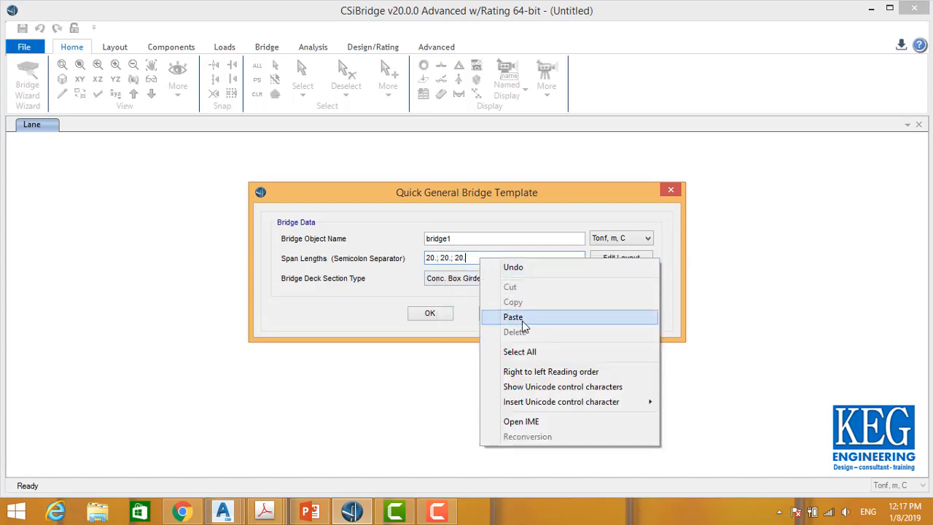
pyautogui.click(523, 318)
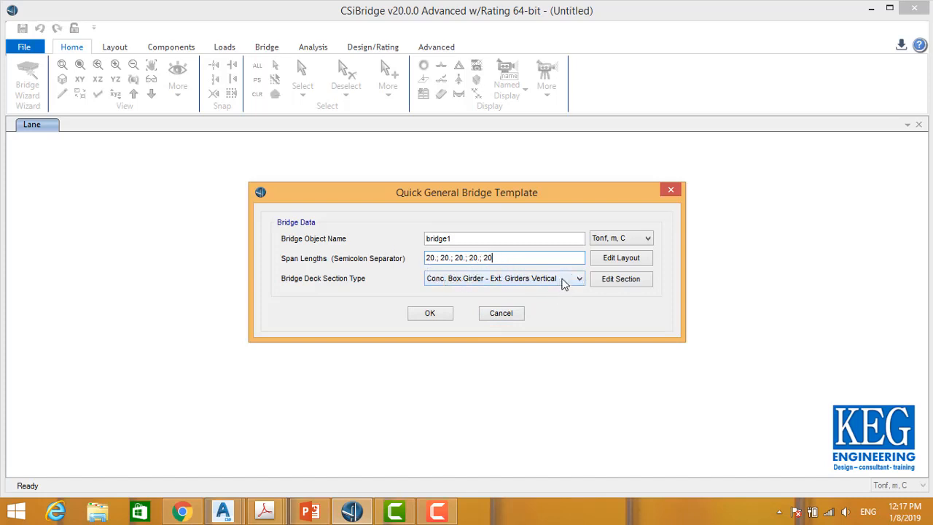
# Step: Set the bridge deck section type to Precast Concrete I Girder
pyautogui.click(563, 282)
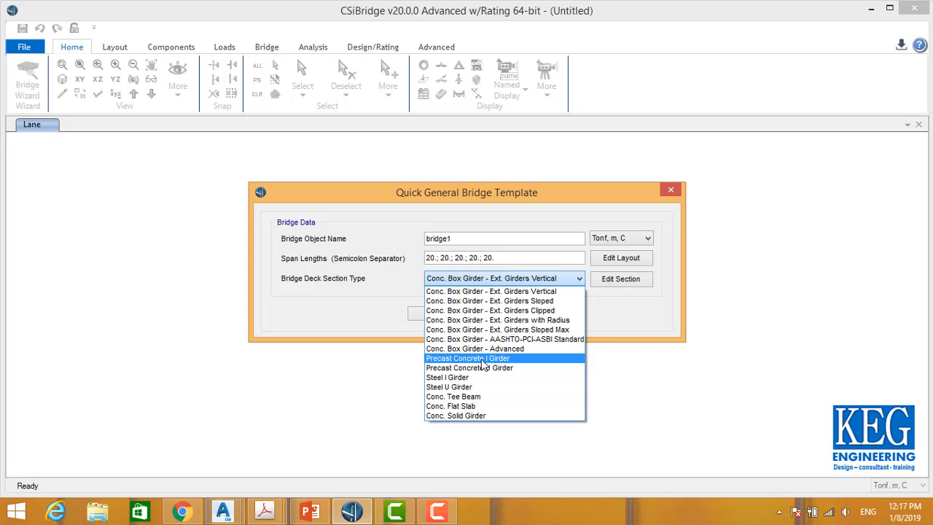
pyautogui.click(483, 358)
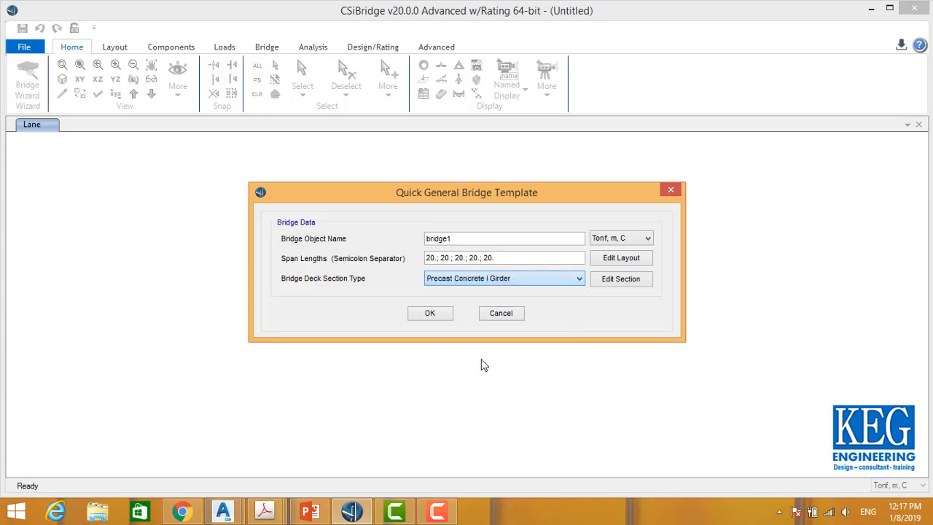
# Step: Review the bridge layout line data and the precast I girder section data, closing both without changes
pyautogui.click(634, 263)
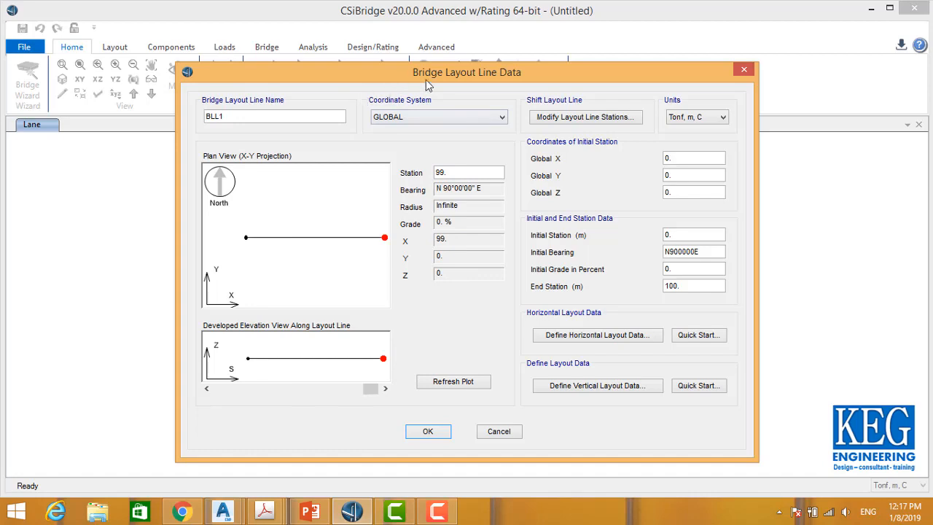
pyautogui.moveTo(427, 80); pyautogui.dragTo(430, 62)
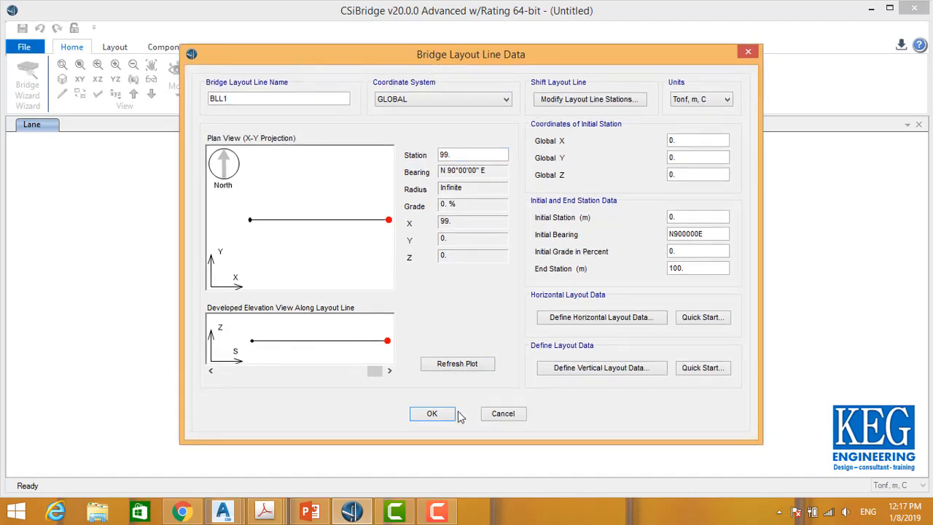
pyautogui.click(504, 420)
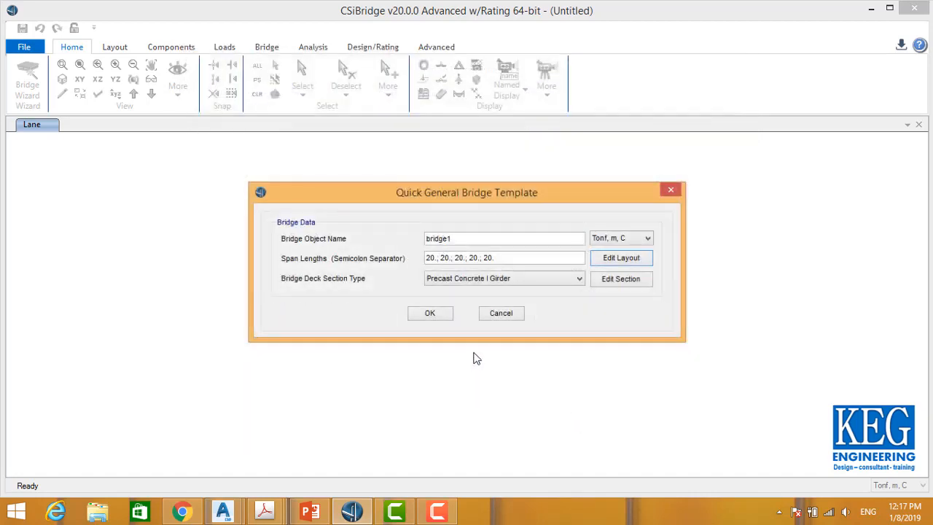
pyautogui.click(603, 280)
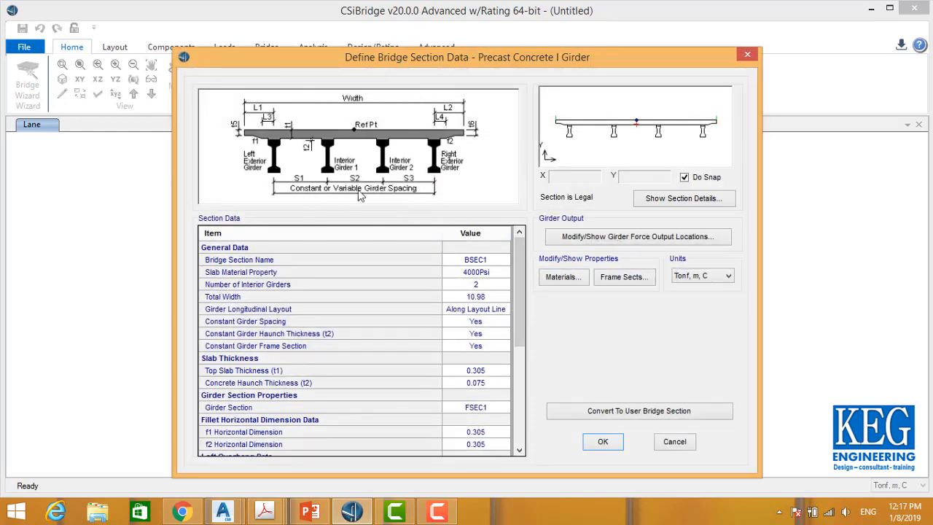
pyautogui.moveTo(415, 58); pyautogui.dragTo(373, 40)
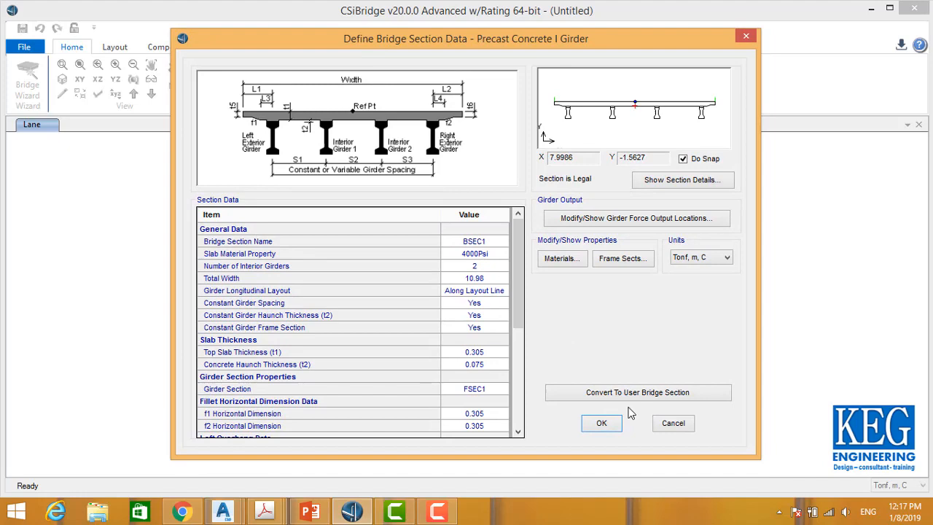
pyautogui.click(672, 423)
# Step: Create the bridge model from the Quick General Bridge Template
pyautogui.click(430, 315)
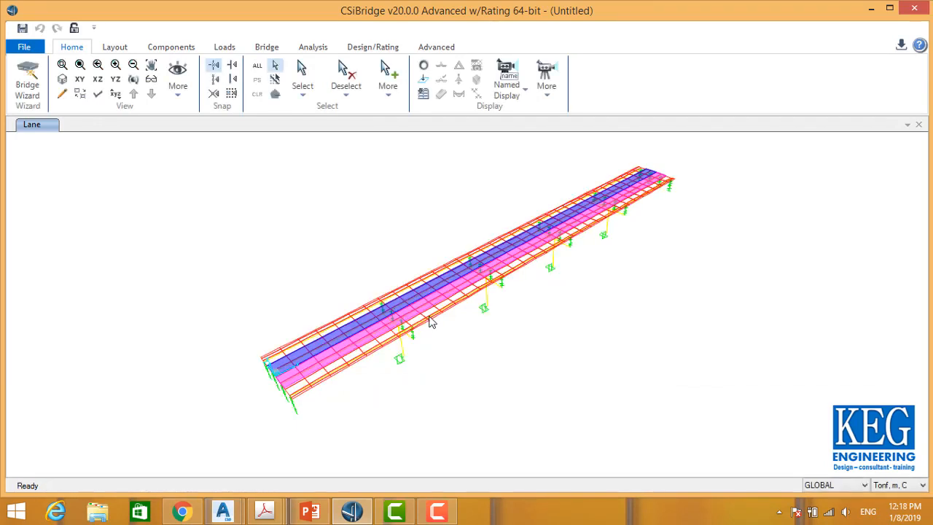
pyautogui.click(133, 78)
pyautogui.moveTo(391, 444); pyautogui.dragTo(420, 384)
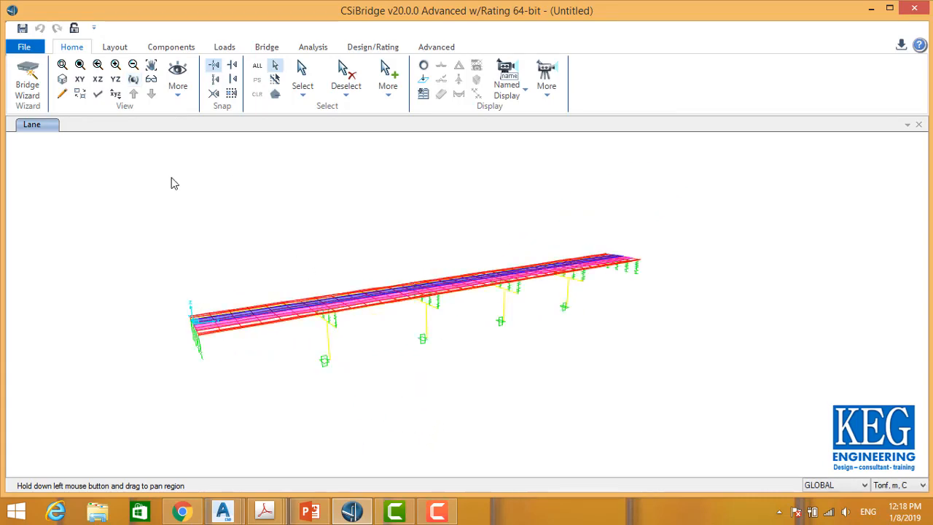
# Step: Switch the display view type to Extrude in the general display options
pyautogui.click(97, 93)
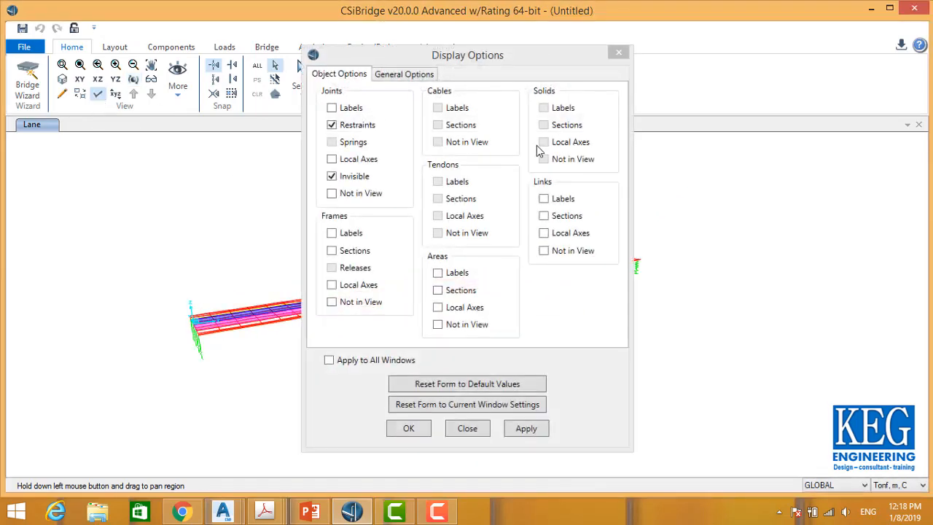
pyautogui.click(414, 76)
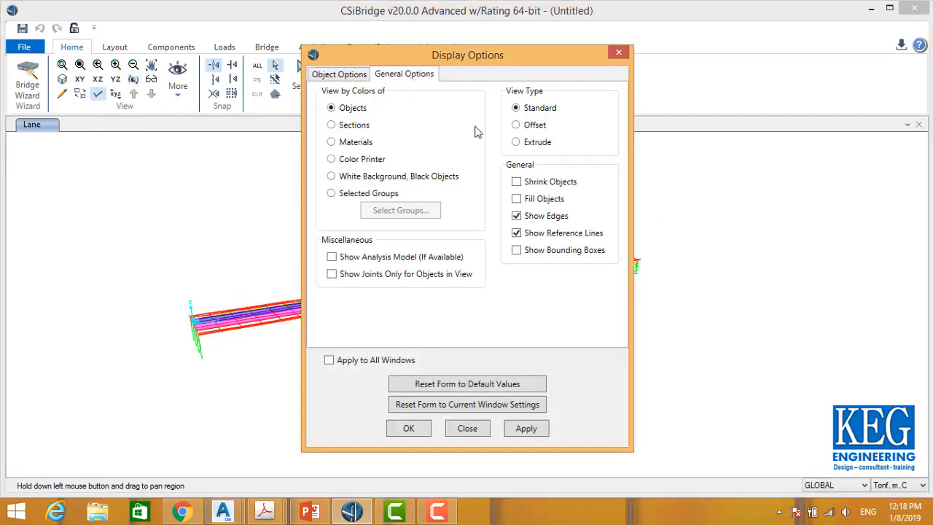
pyautogui.click(526, 144)
pyautogui.click(425, 427)
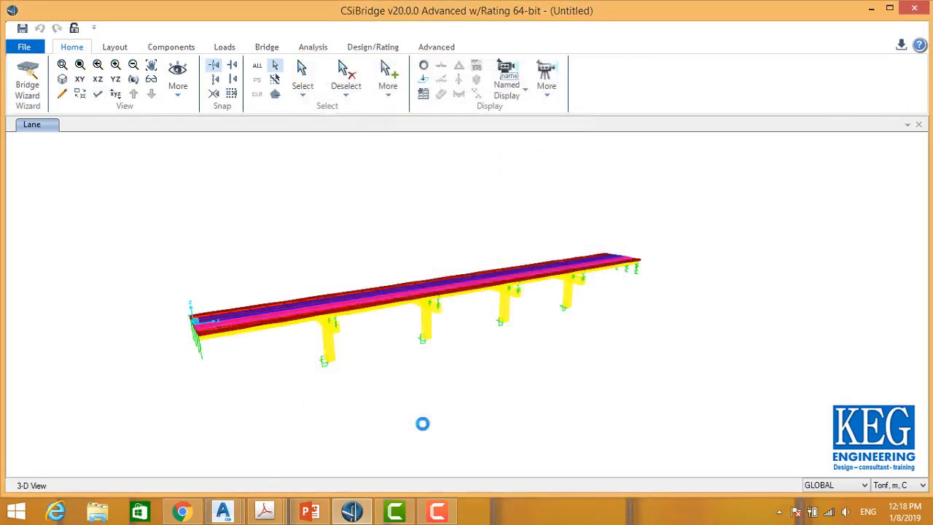
# Step: Inspect the extruded bridge model in 3D from several angles and zoom levels
pyautogui.click(134, 79)
pyautogui.moveTo(221, 343); pyautogui.dragTo(474, 335)
pyautogui.scroll(2, 450, 358)
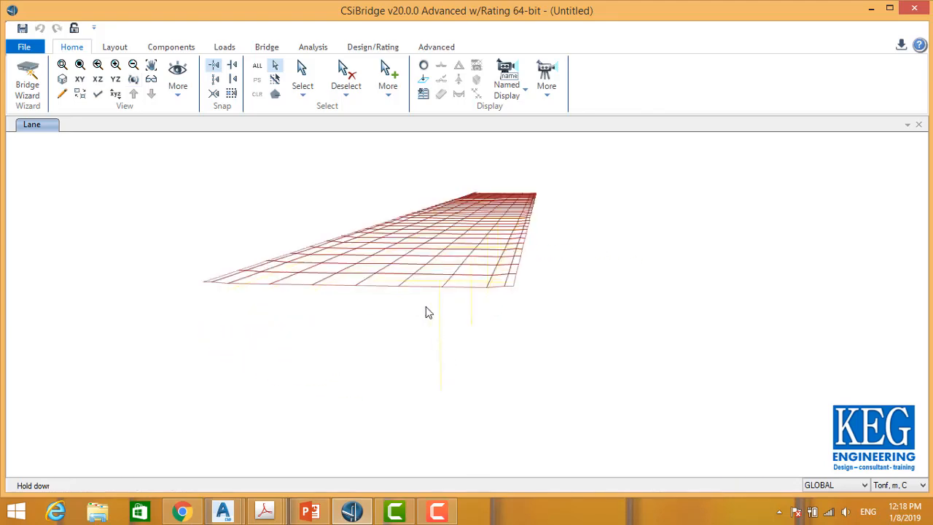
pyautogui.scroll(2, 427, 312)
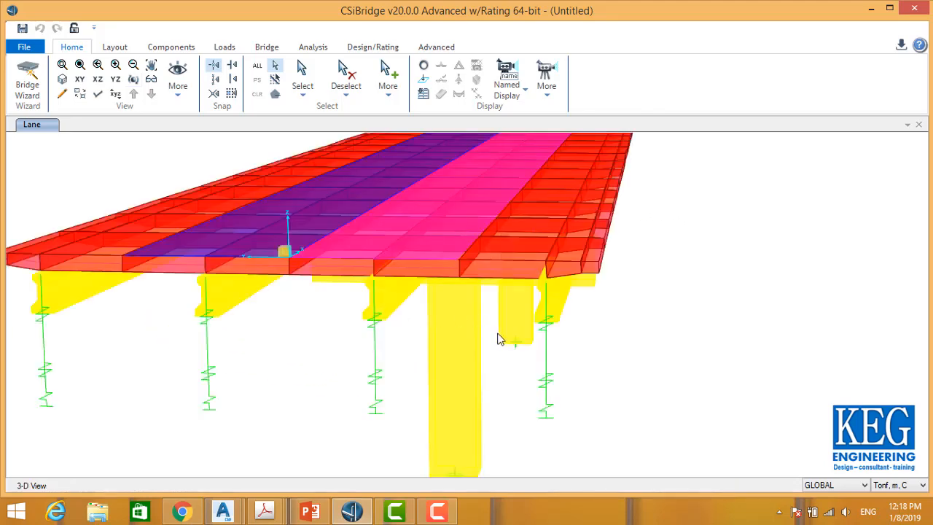
pyautogui.moveTo(386, 211); pyautogui.dragTo(250, 138)
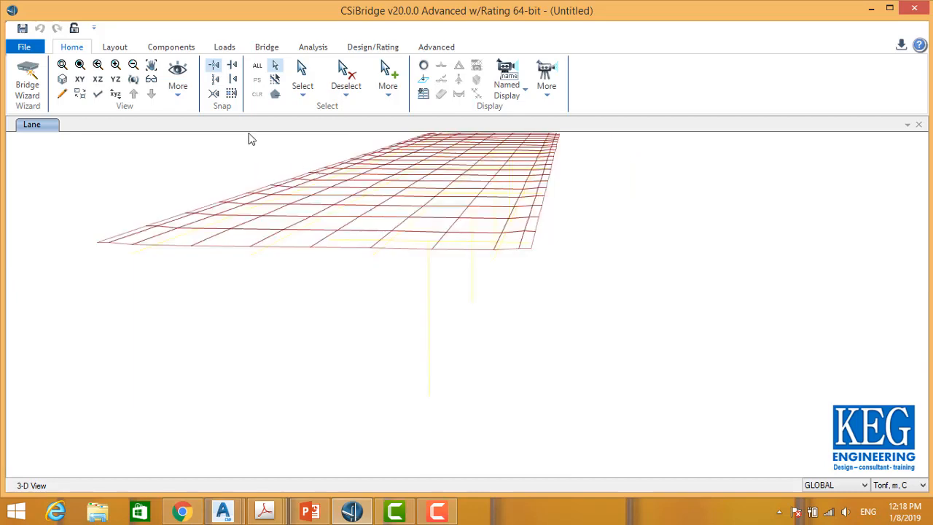
pyautogui.click(134, 80)
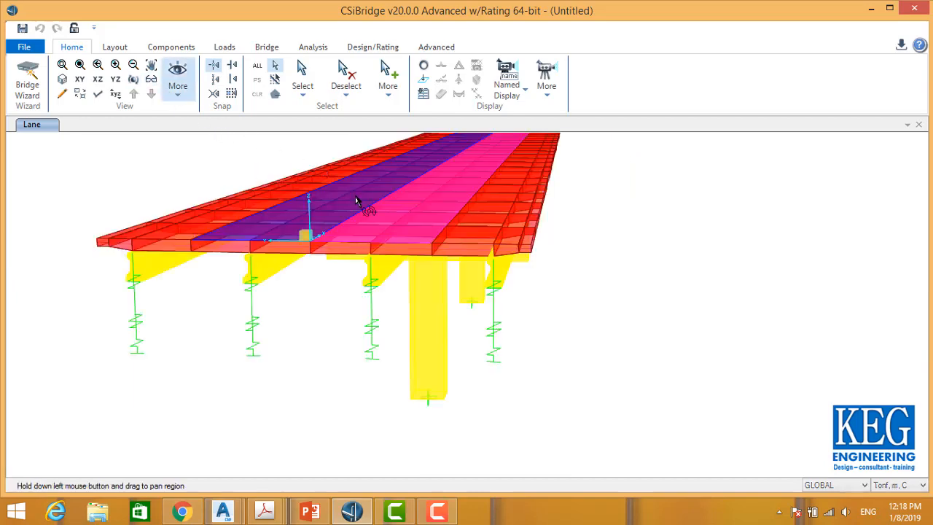
pyautogui.moveTo(621, 317); pyautogui.dragTo(431, 329)
pyautogui.moveTo(235, 327); pyautogui.dragTo(558, 254)
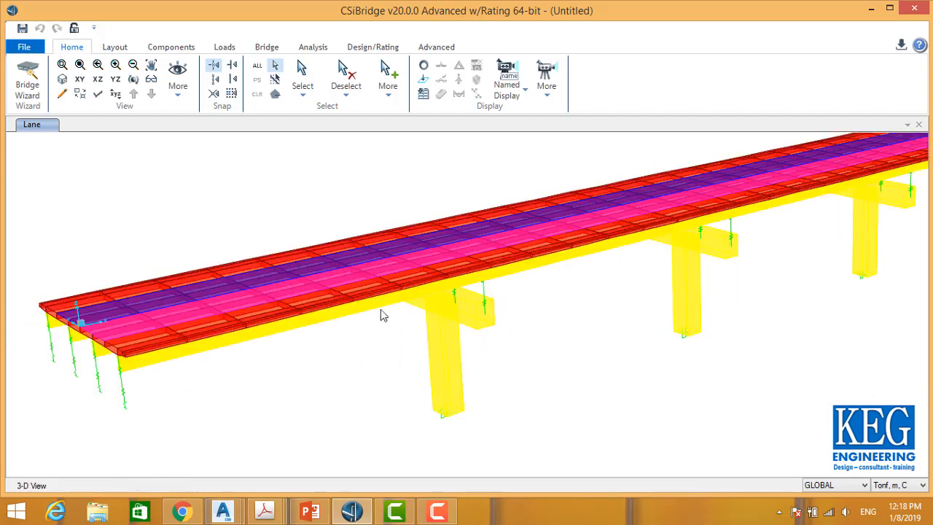
pyautogui.moveTo(384, 315); pyautogui.dragTo(491, 279)
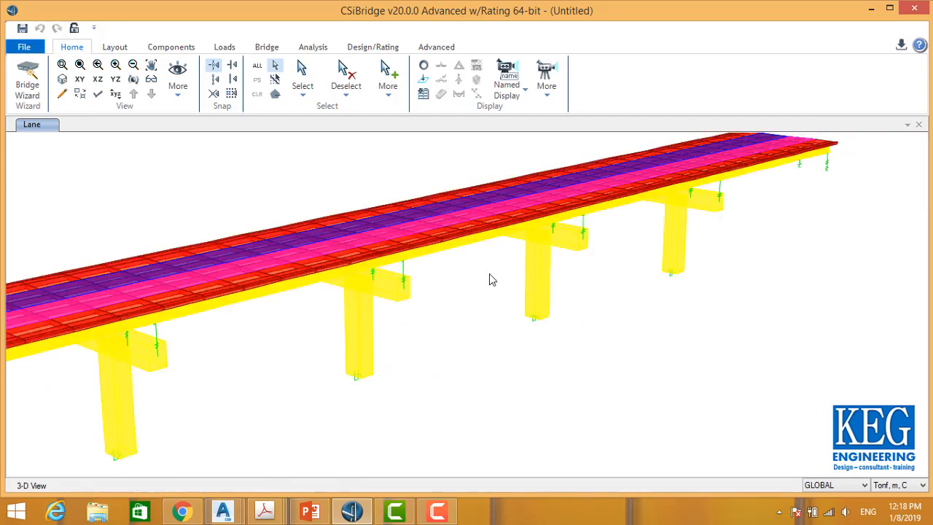
pyautogui.moveTo(446, 286); pyautogui.dragTo(548, 275, button='middle')
pyautogui.moveTo(376, 295); pyautogui.dragTo(521, 296, button='middle')
pyautogui.scroll(-3, 521, 291)
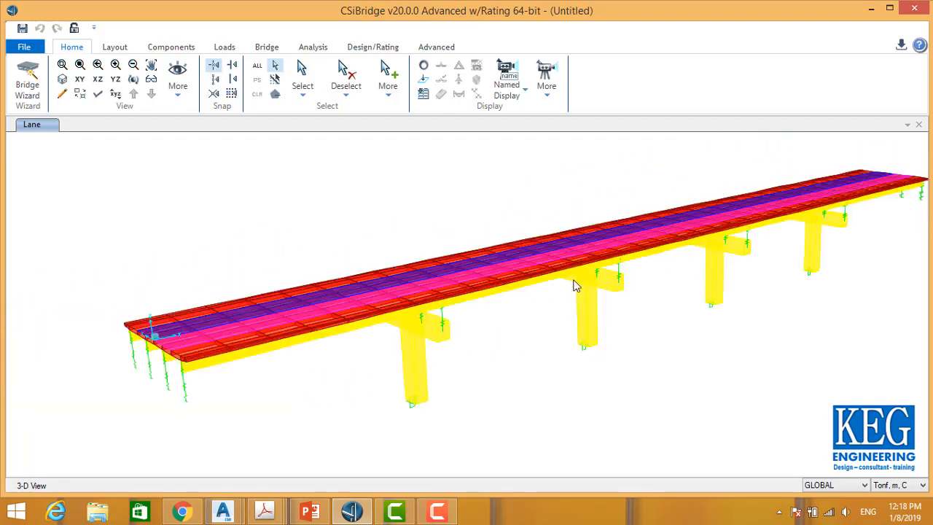
pyautogui.moveTo(574, 279); pyautogui.dragTo(506, 263, button='middle')
# Step: Change the display background colour to black in the display color settings
pyautogui.click(29, 46)
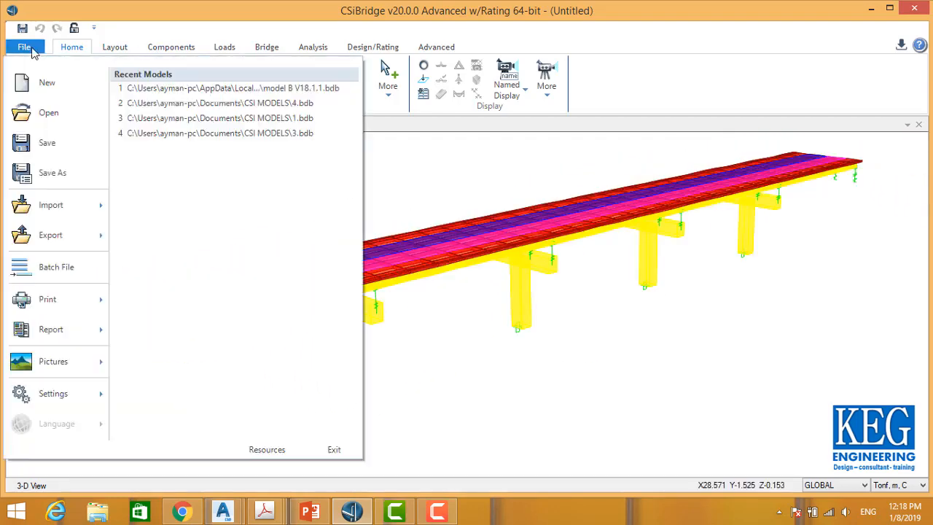
pyautogui.moveTo(62, 365)
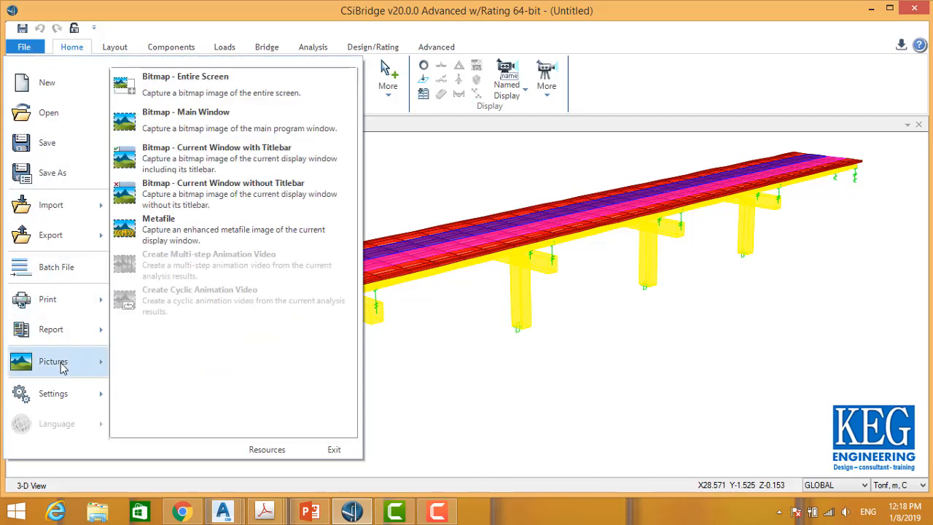
pyautogui.moveTo(65, 390)
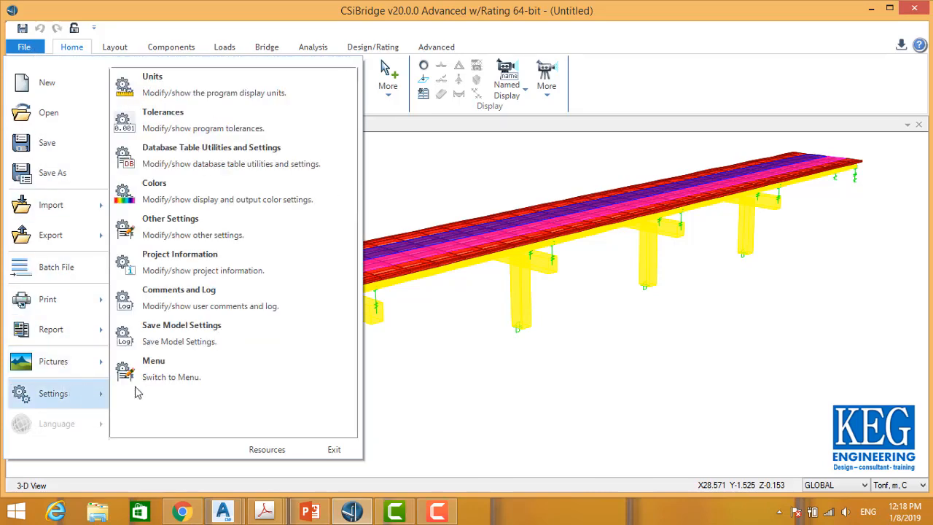
pyautogui.click(225, 195)
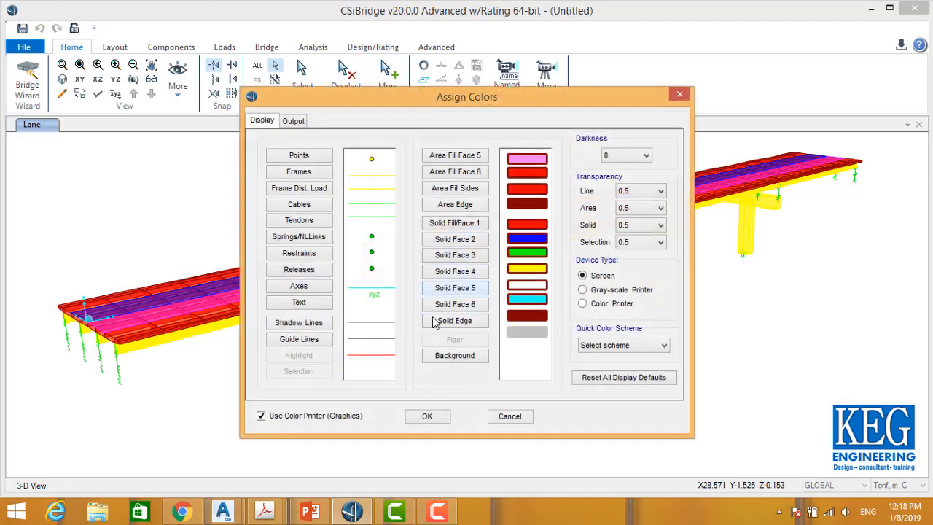
pyautogui.click(454, 356)
pyautogui.click(327, 208)
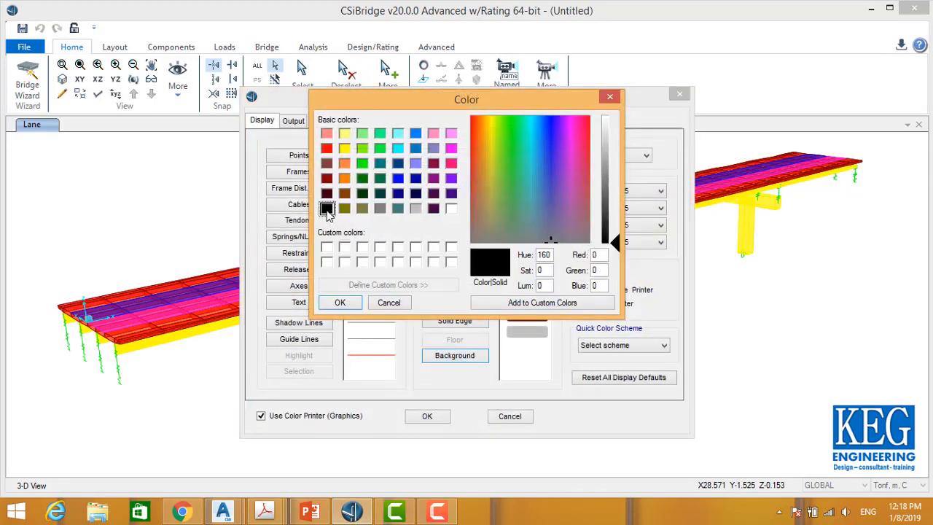
pyautogui.click(340, 303)
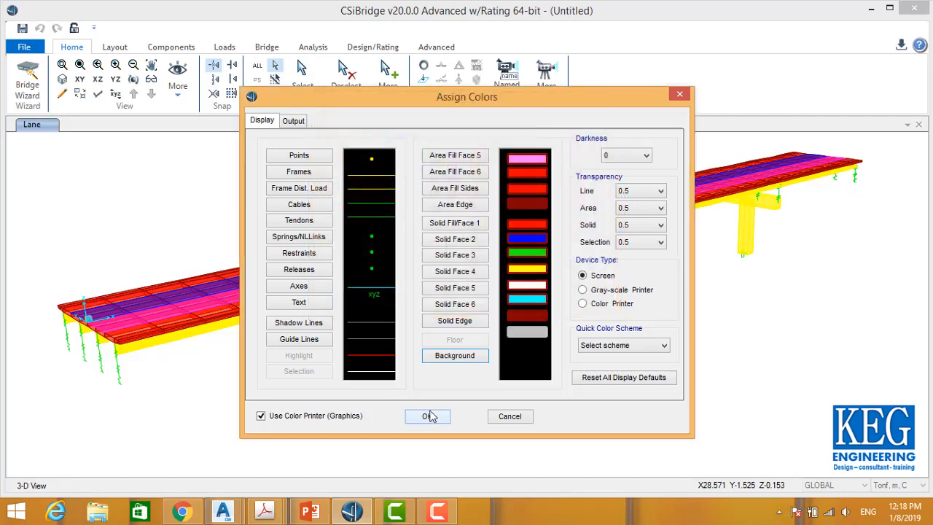
pyautogui.click(428, 415)
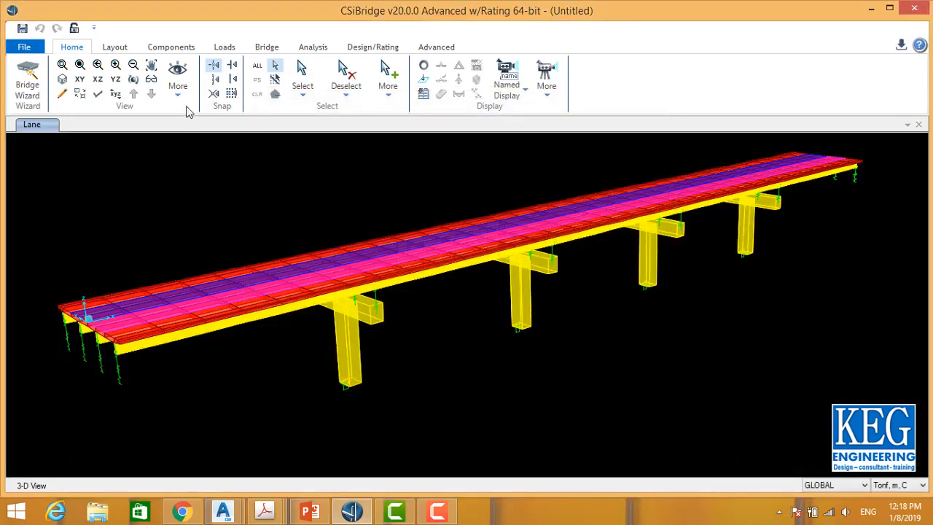
# Step: Rotate, pan and zoom the 3D view to examine the bridge deck and piers from several angles
pyautogui.click(134, 80)
pyautogui.moveTo(229, 204); pyautogui.dragTo(409, 216)
pyautogui.moveTo(370, 256); pyautogui.dragTo(441, 254)
pyautogui.click(133, 80)
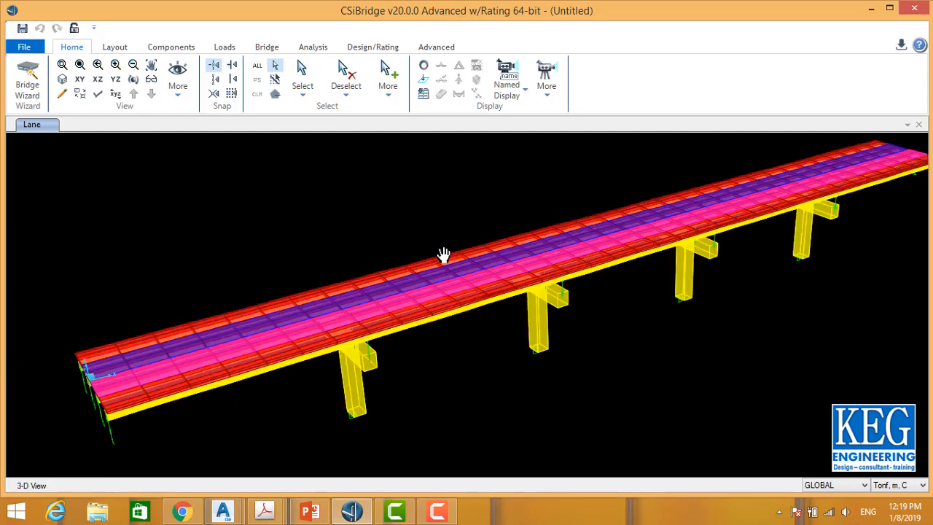
pyautogui.moveTo(442, 254); pyautogui.dragTo(533, 245, button='middle')
pyautogui.click(116, 48)
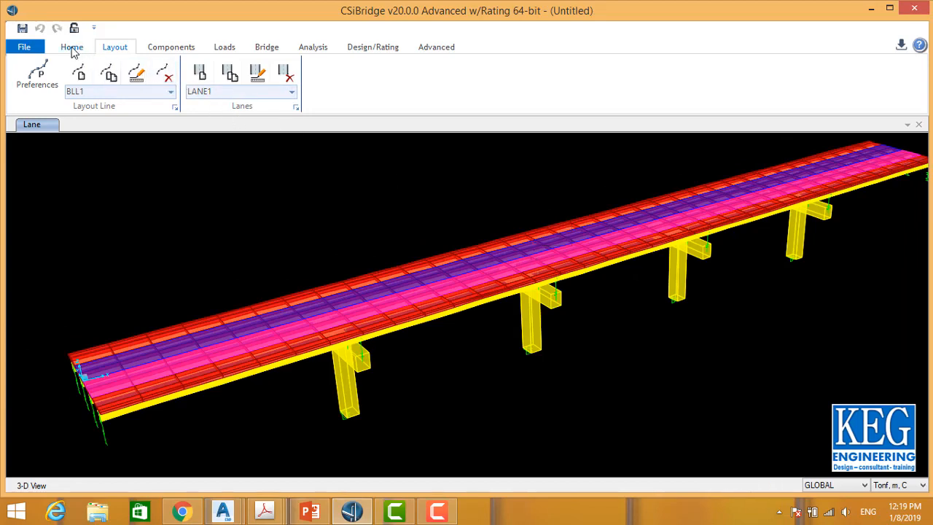
pyautogui.click(72, 48)
pyautogui.click(134, 78)
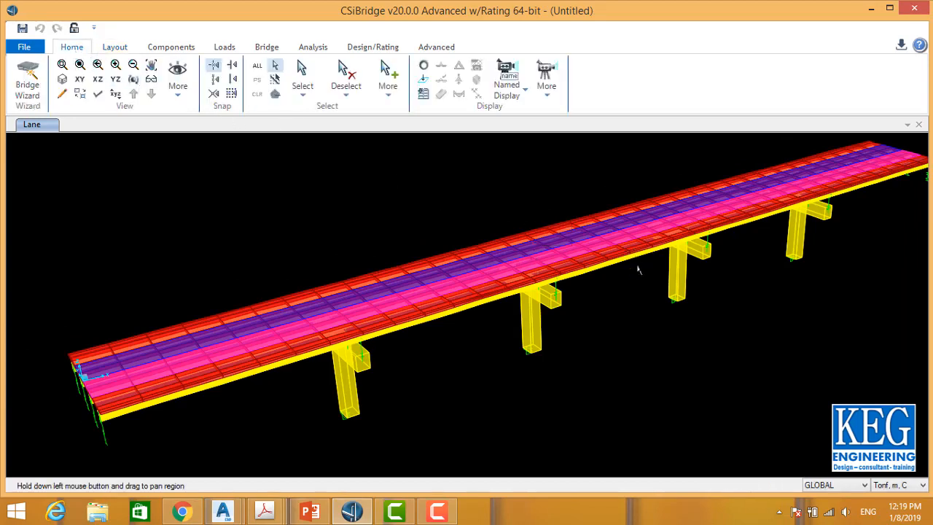
pyautogui.moveTo(637, 267); pyautogui.dragTo(518, 313)
pyautogui.scroll(-2, 532, 325)
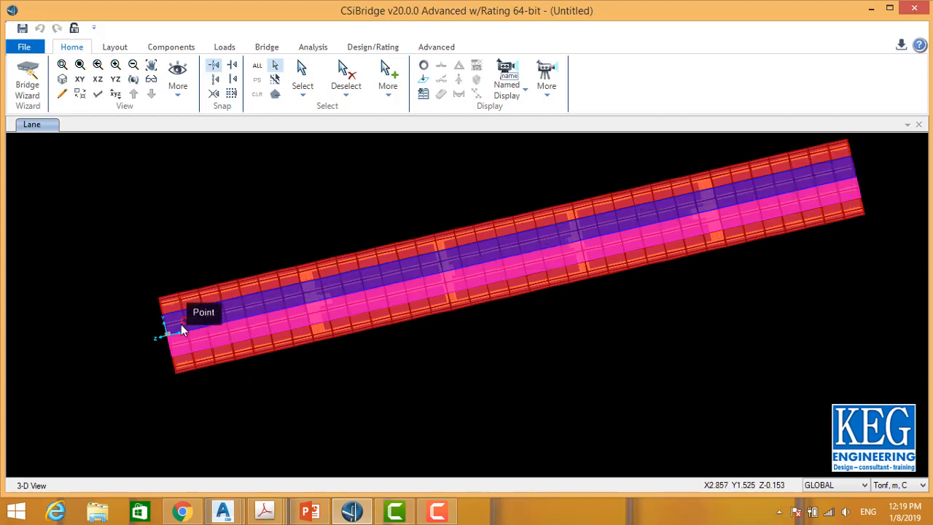
pyautogui.click(134, 79)
pyautogui.moveTo(368, 336); pyautogui.dragTo(325, 301)
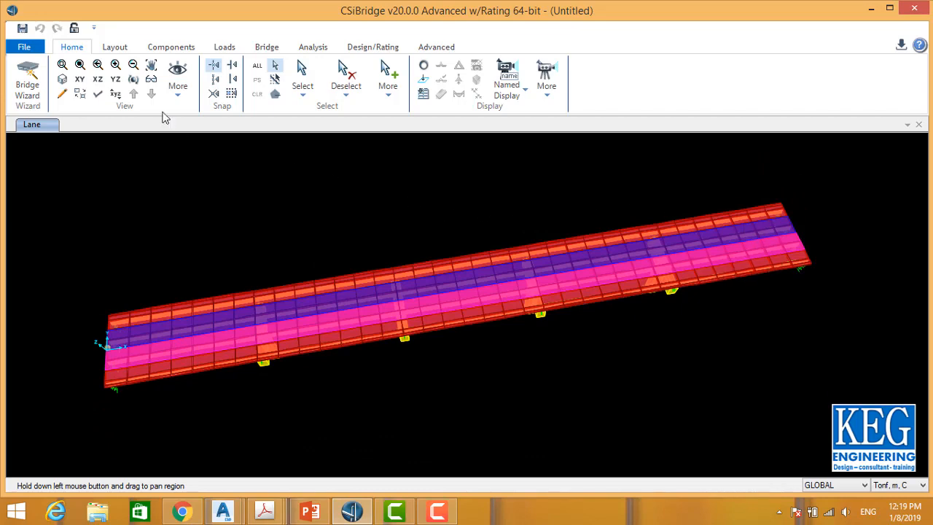
pyautogui.click(136, 81)
pyautogui.moveTo(424, 279); pyautogui.dragTo(422, 223)
# Step: Open the BLL1 layout line data and try initial and end stations of 20 m and 120 m, then reset them to 0 and 100 m
pyautogui.click(118, 48)
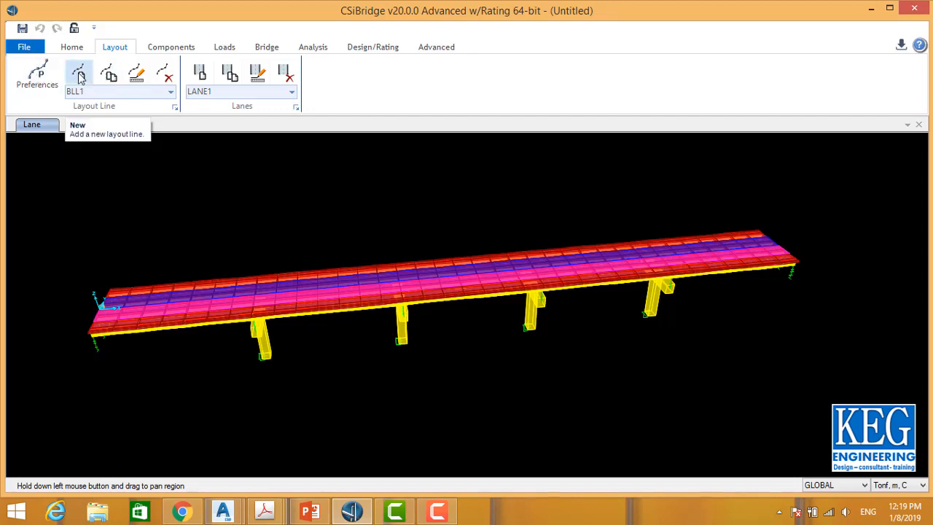
pyautogui.click(136, 79)
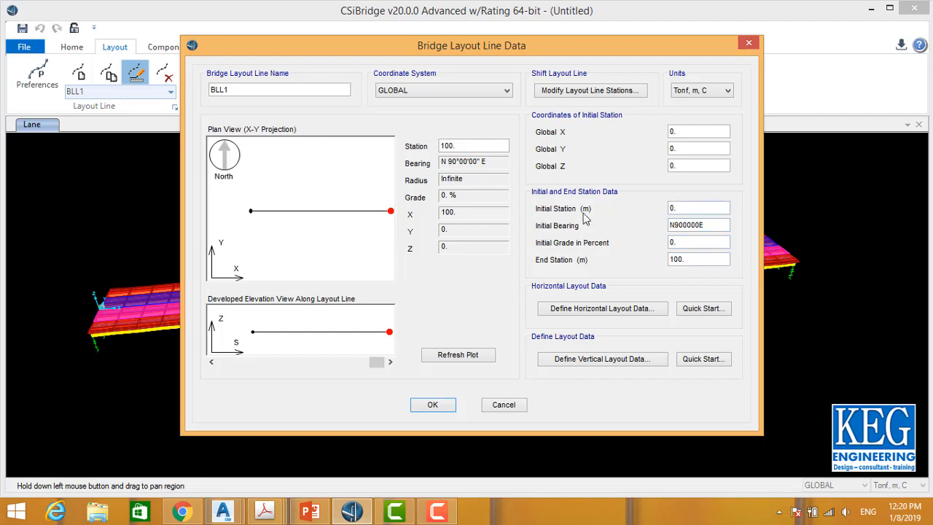
pyautogui.moveTo(680, 206); pyautogui.dragTo(590, 204)
pyautogui.moveTo(695, 263); pyautogui.dragTo(516, 284)
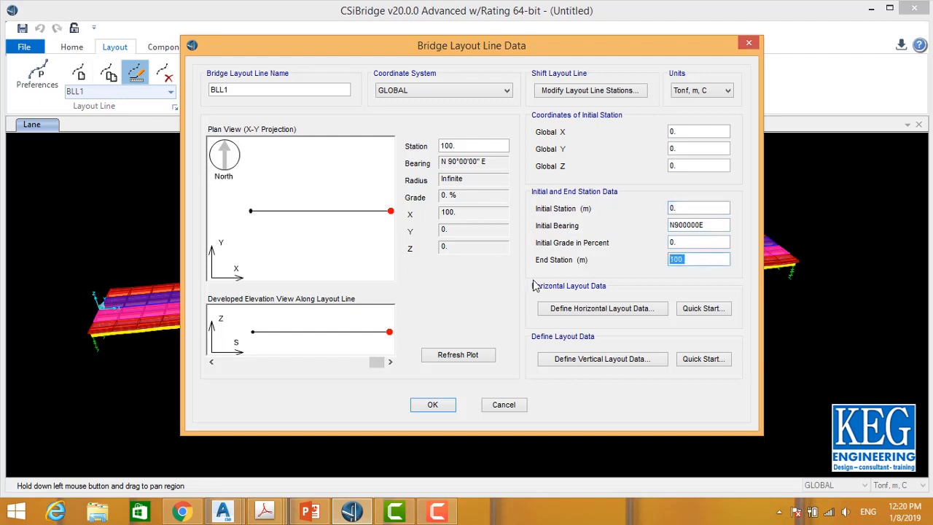
pyautogui.write('1')
pyautogui.click(696, 208)
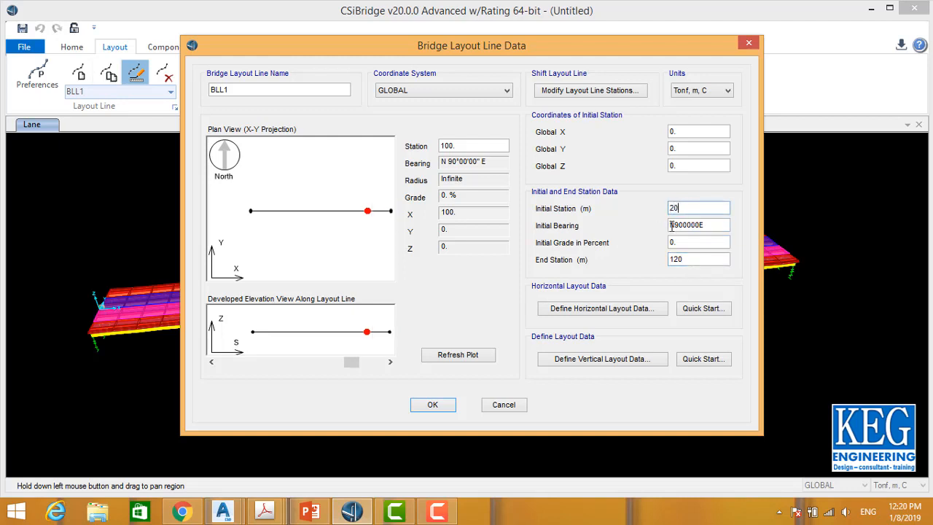
pyautogui.click(692, 263)
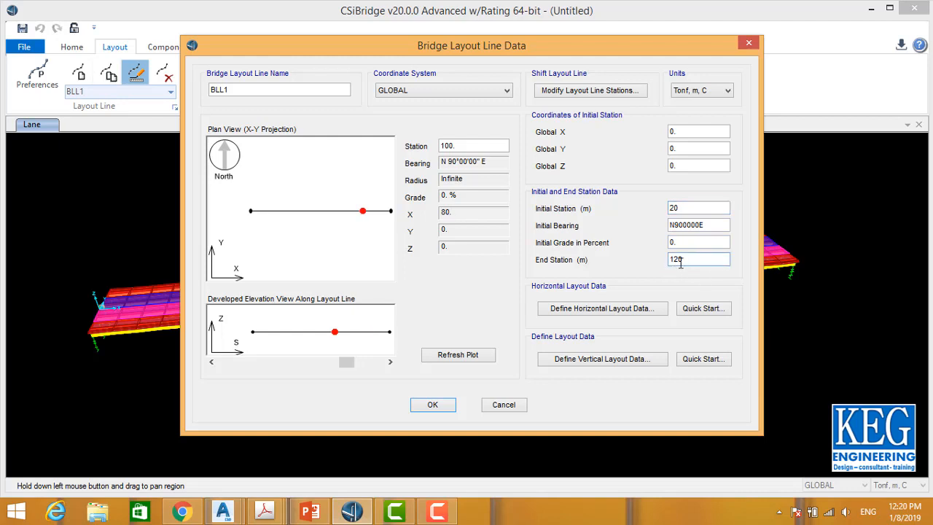
pyautogui.click(689, 208)
pyautogui.write('0')
pyautogui.doubleClick(685, 260)
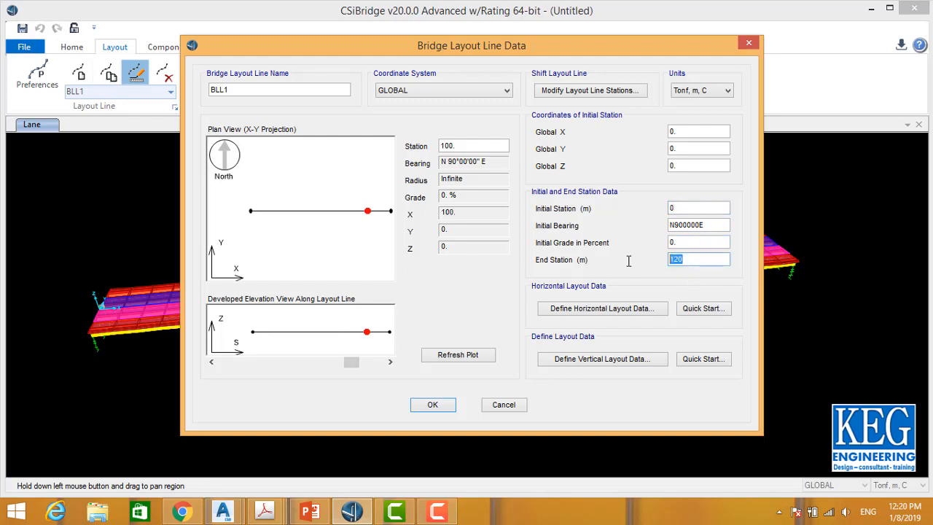
pyautogui.write('100')
# Step: Apply the Straight - Curve Right - Straight quick-start horizontal layout with a Spiral Curve to the layout line
pyautogui.click(608, 310)
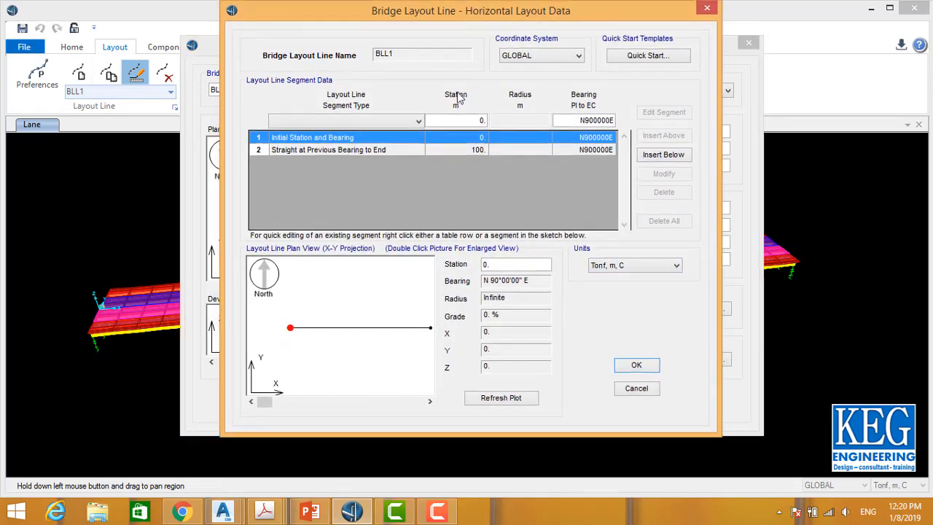
pyautogui.click(456, 149)
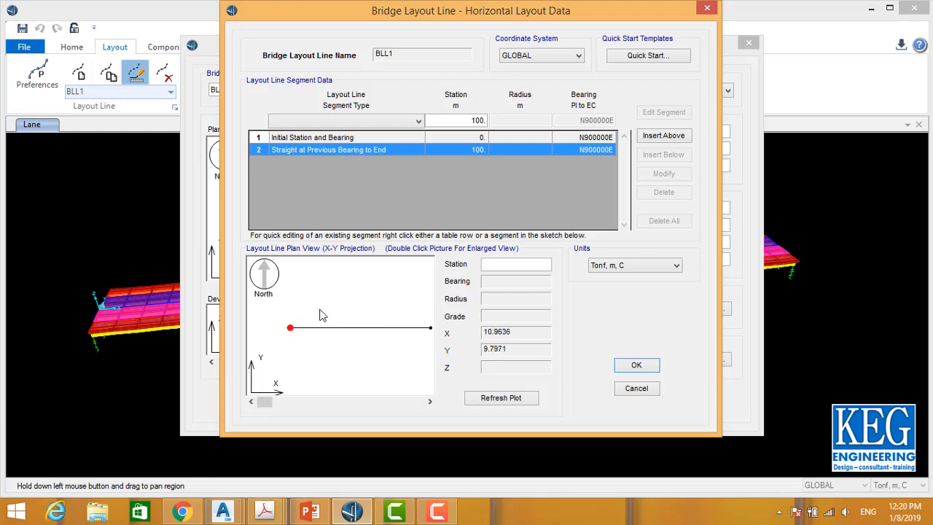
pyautogui.click(645, 60)
pyautogui.moveTo(402, 32)
pyautogui.mouseDown()
pyautogui.moveTo(401, 23)
pyautogui.moveTo(402, 32)
pyautogui.mouseUp()
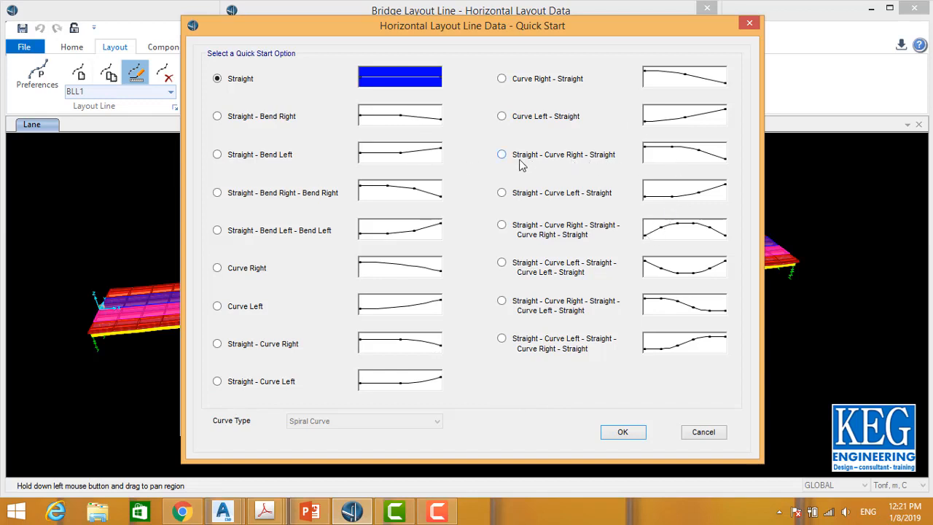
pyautogui.click(590, 159)
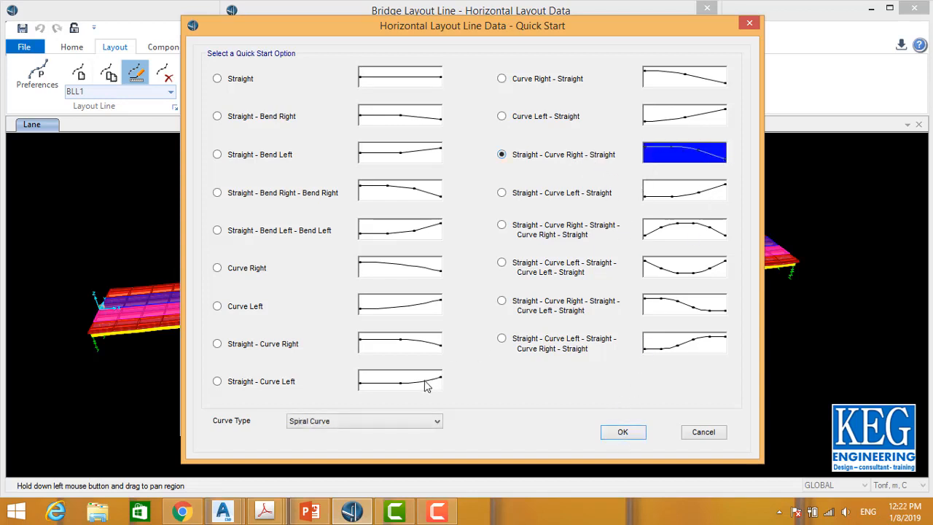
pyautogui.click(368, 420)
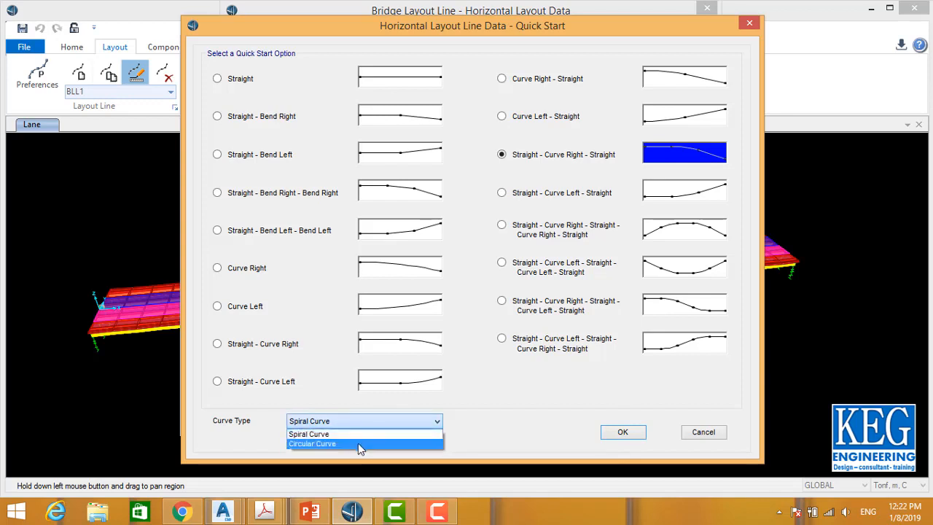
pyautogui.click(328, 433)
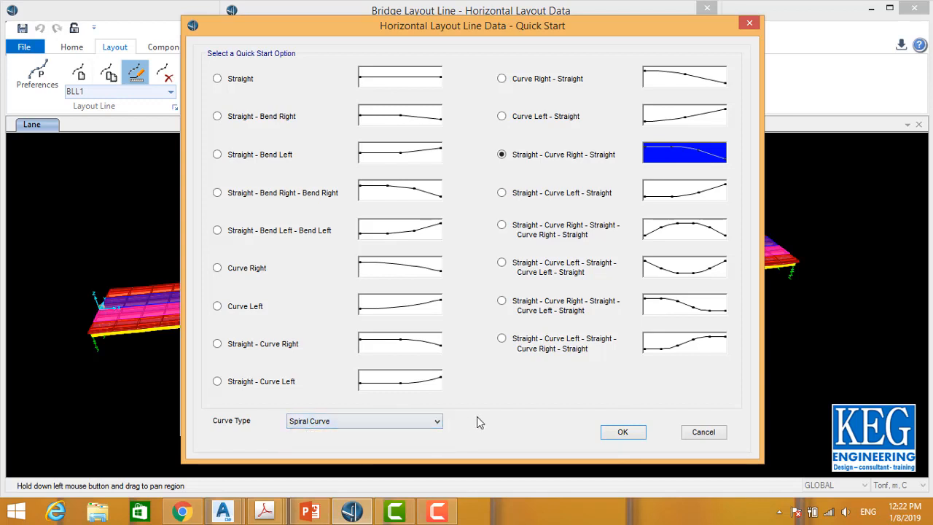
pyautogui.click(622, 434)
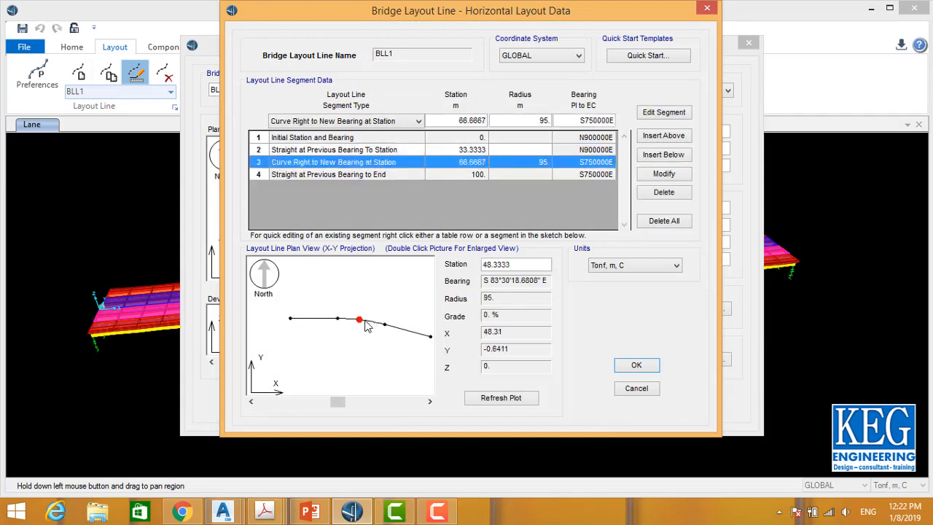
# Step: Set the curve segment's radius to 110 m and accept the horizontal layout and layout line data
pyautogui.doubleClick(543, 122)
pyautogui.click(670, 177)
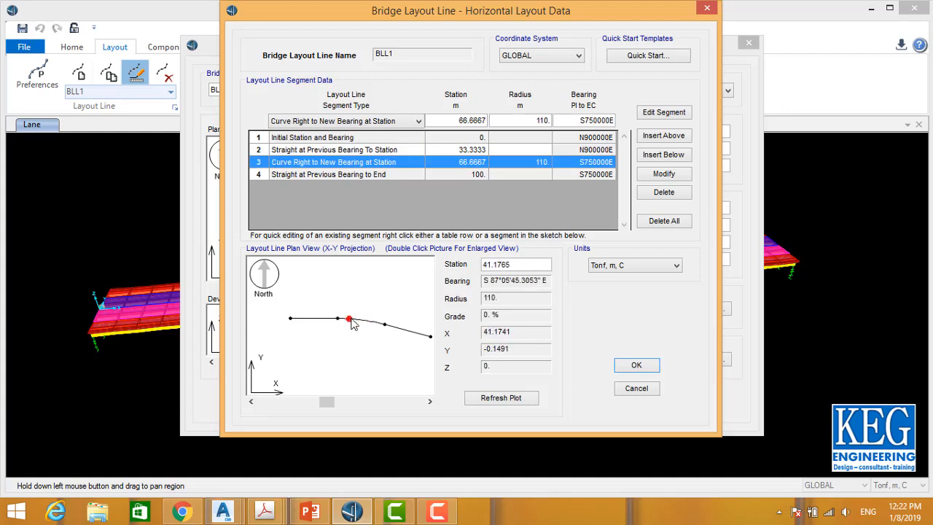
pyautogui.click(390, 329)
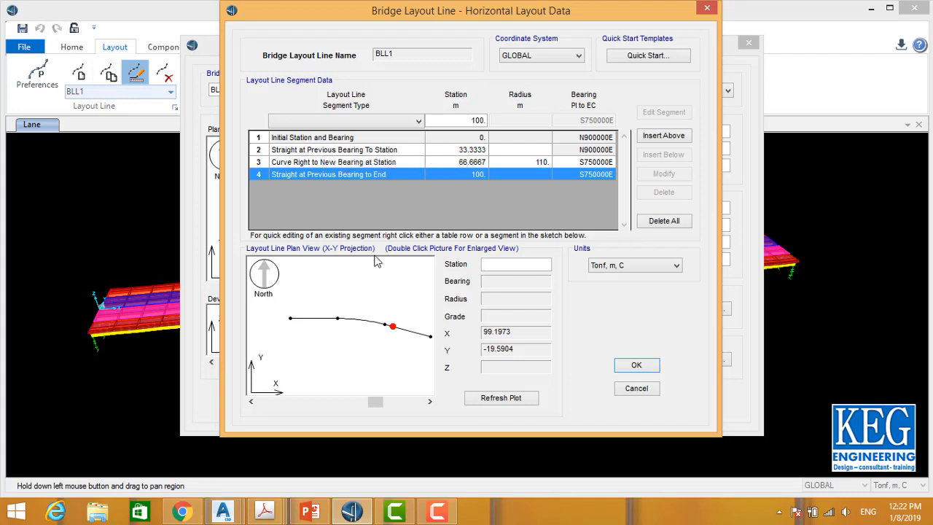
pyautogui.click(344, 329)
pyautogui.click(390, 331)
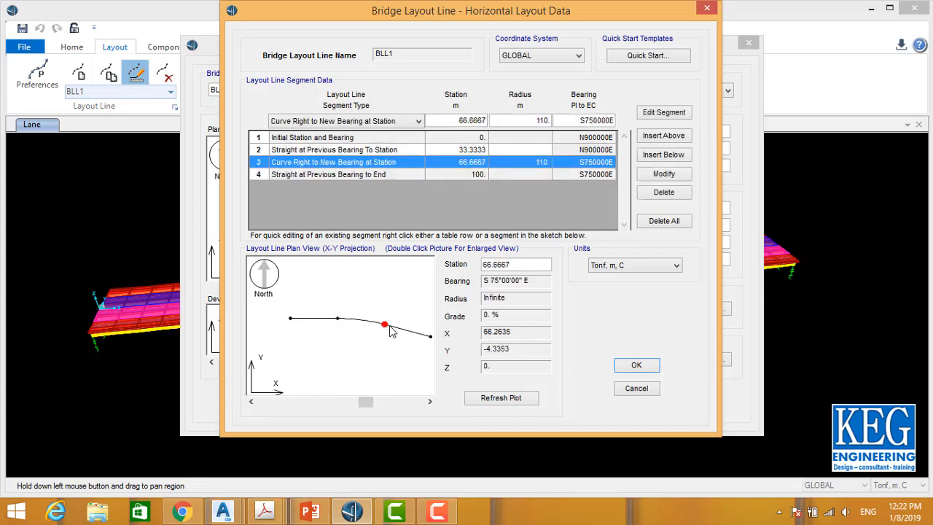
pyautogui.click(432, 175)
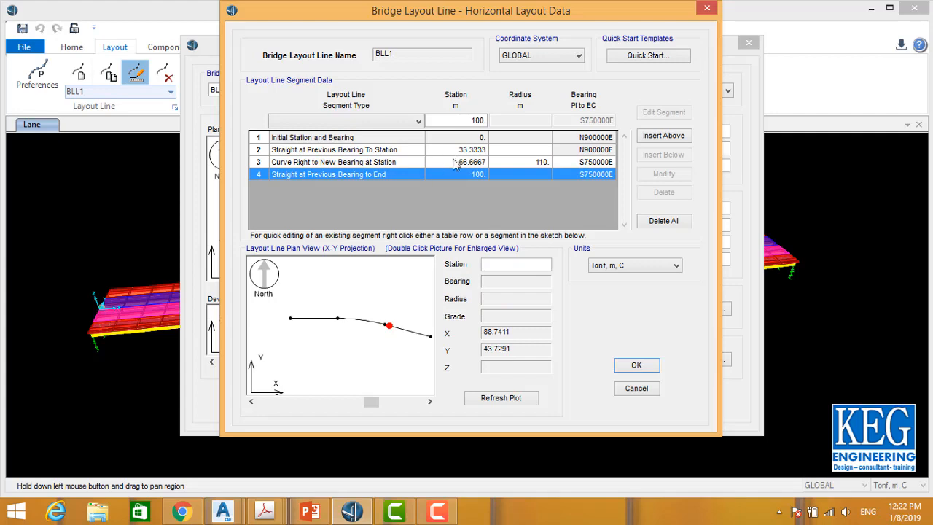
pyautogui.click(636, 366)
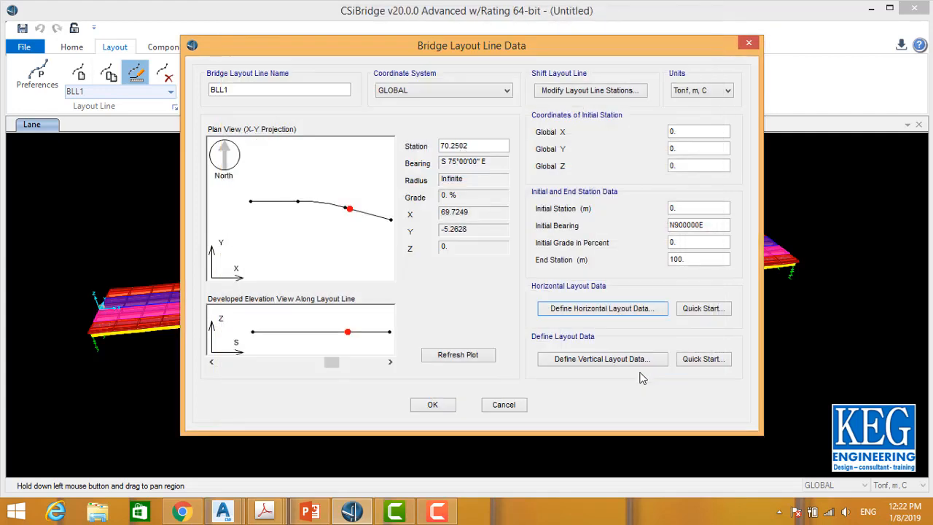
pyautogui.click(433, 405)
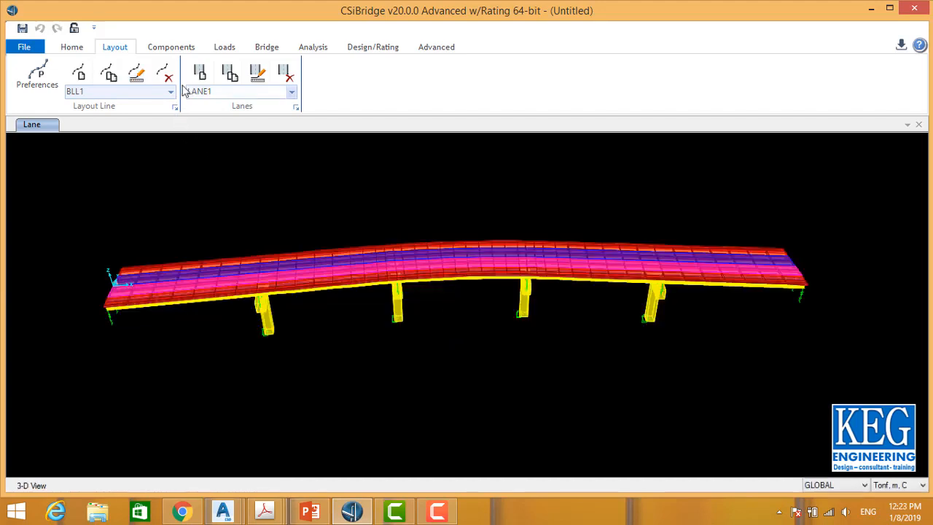
# Step: Rotate and pan the 3D view to inspect the curved bridge
pyautogui.click(74, 50)
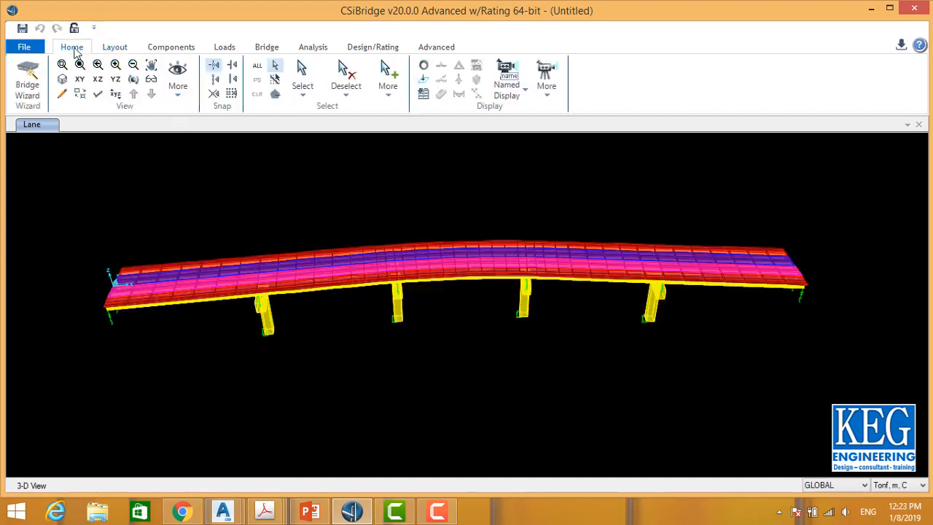
pyautogui.click(132, 78)
pyautogui.moveTo(462, 212); pyautogui.dragTo(454, 306)
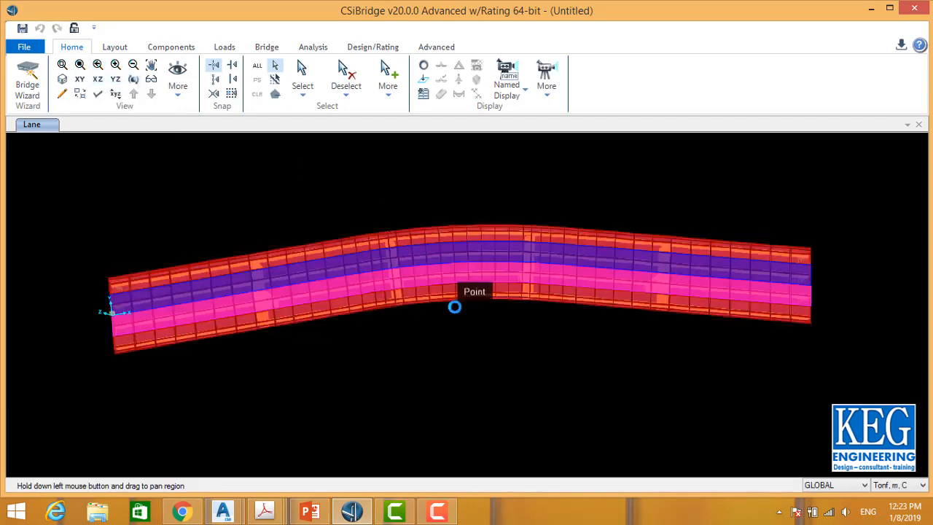
pyautogui.moveTo(574, 230); pyautogui.dragTo(588, 173)
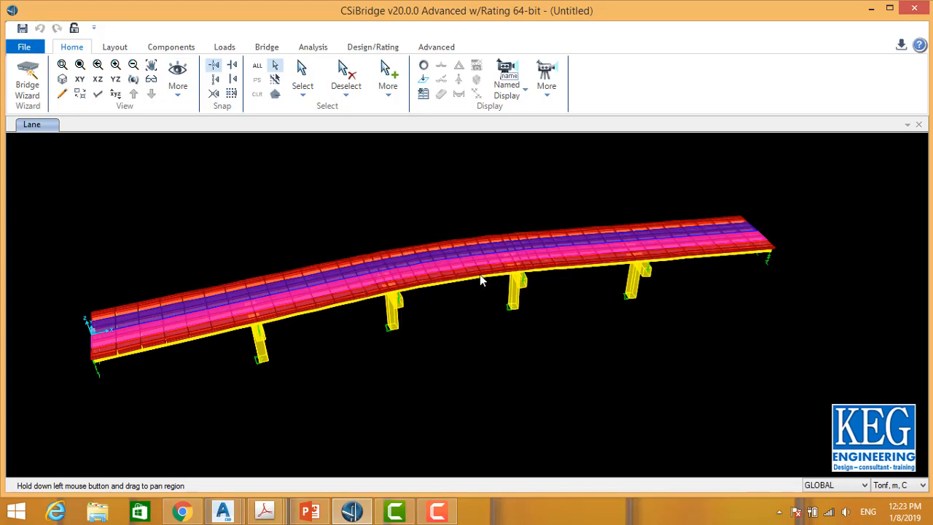
pyautogui.click(134, 79)
pyautogui.moveTo(417, 289); pyautogui.dragTo(683, 287)
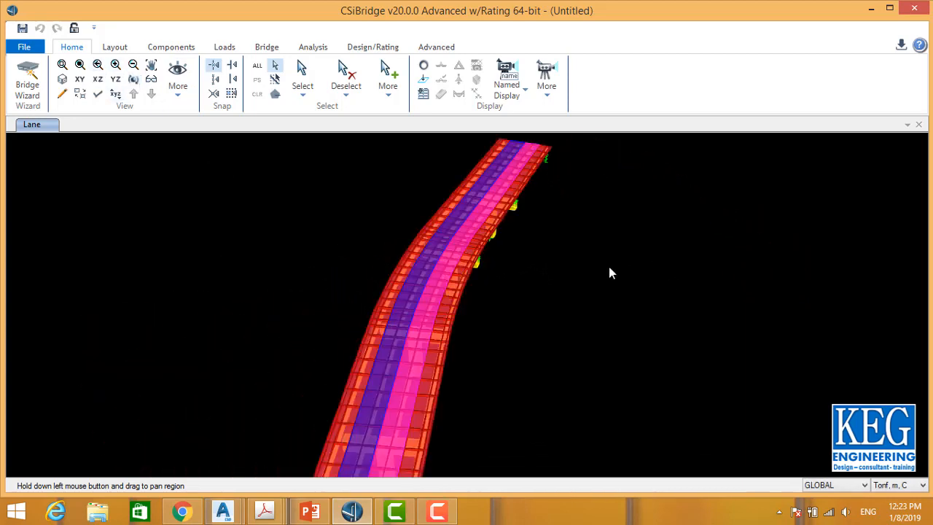
# Step: Open the BLL1 vertical layout data and apply the Straight - Parabola Down - Straight quick-start template
pyautogui.click(133, 79)
pyautogui.moveTo(626, 321); pyautogui.dragTo(326, 376)
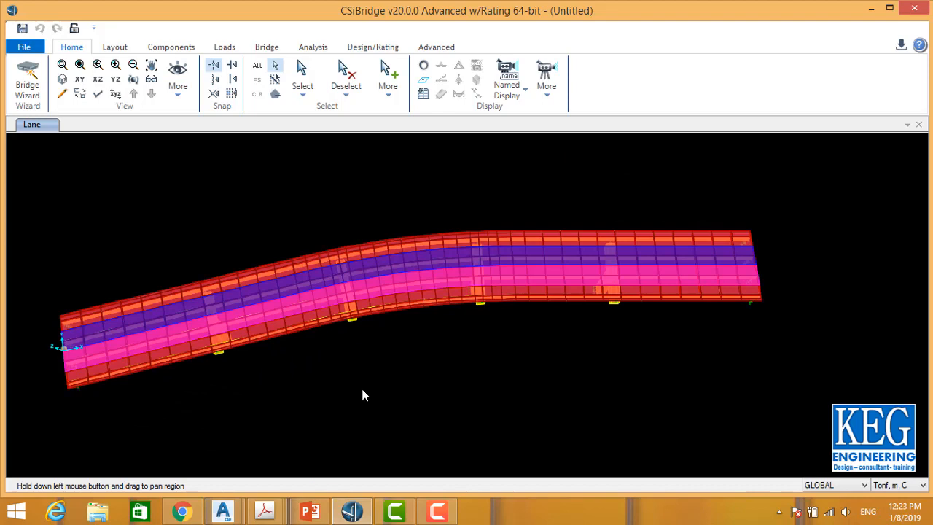
pyautogui.moveTo(362, 377); pyautogui.dragTo(438, 348)
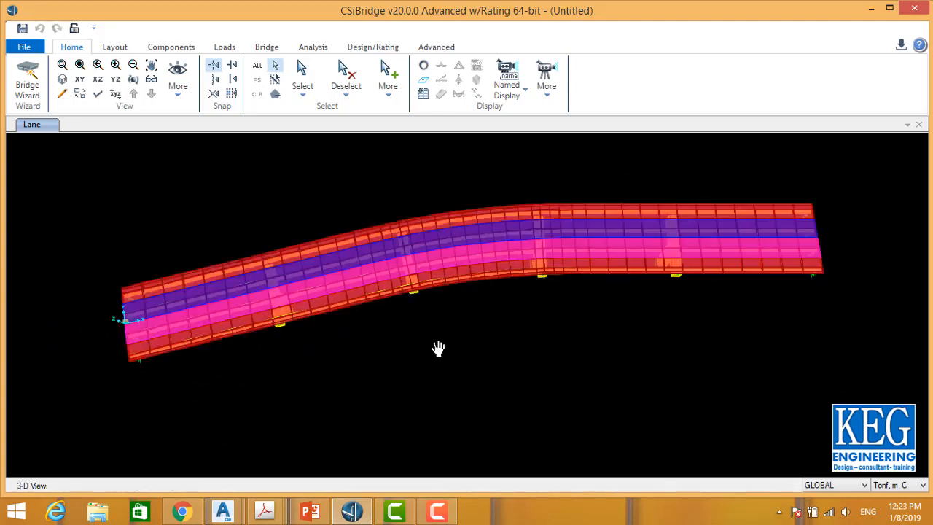
pyautogui.click(109, 48)
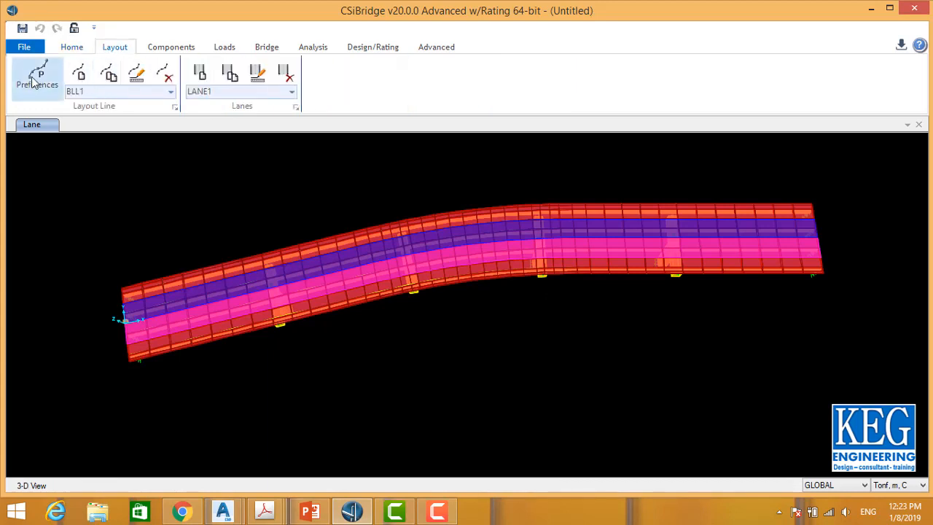
pyautogui.click(139, 76)
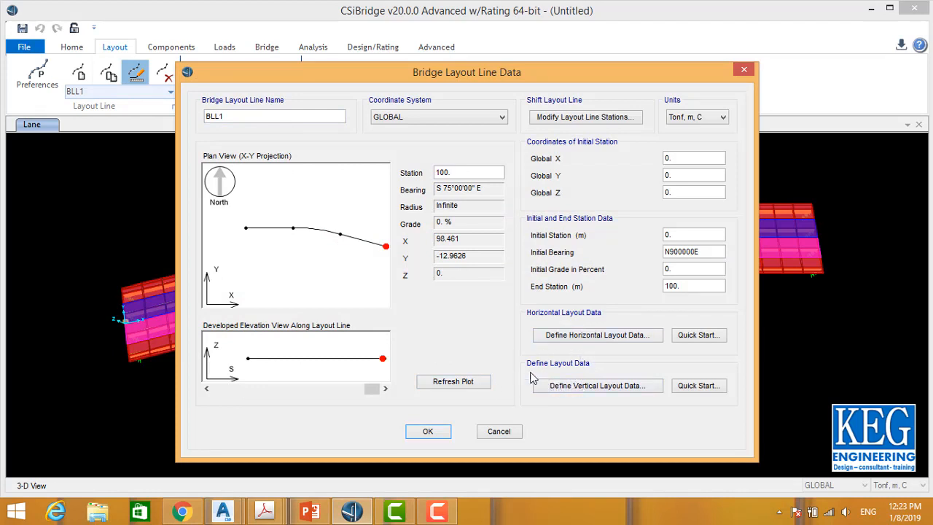
pyautogui.click(623, 389)
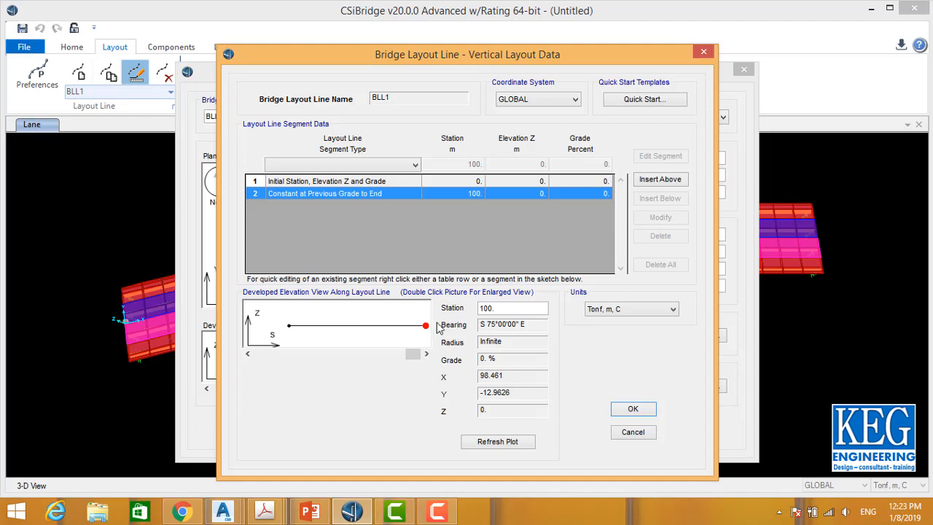
pyautogui.click(647, 99)
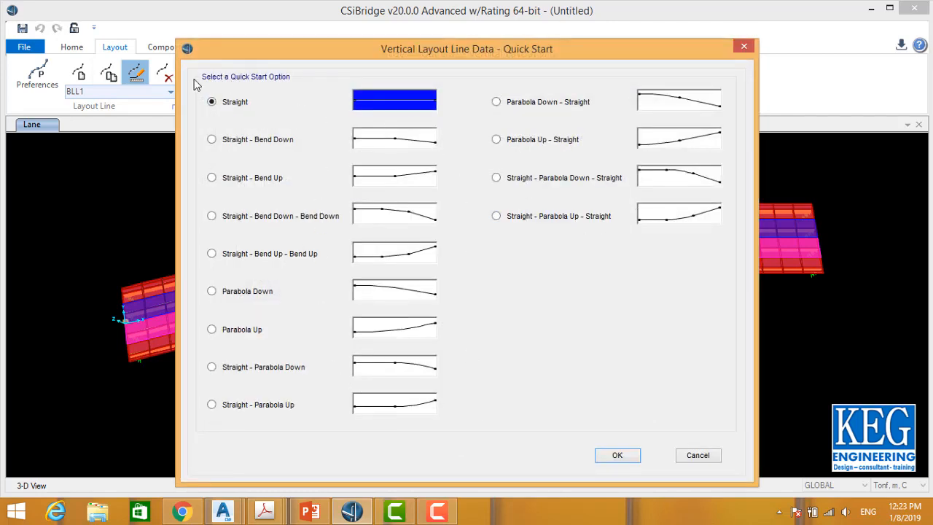
pyautogui.moveTo(380, 58); pyautogui.dragTo(380, 35)
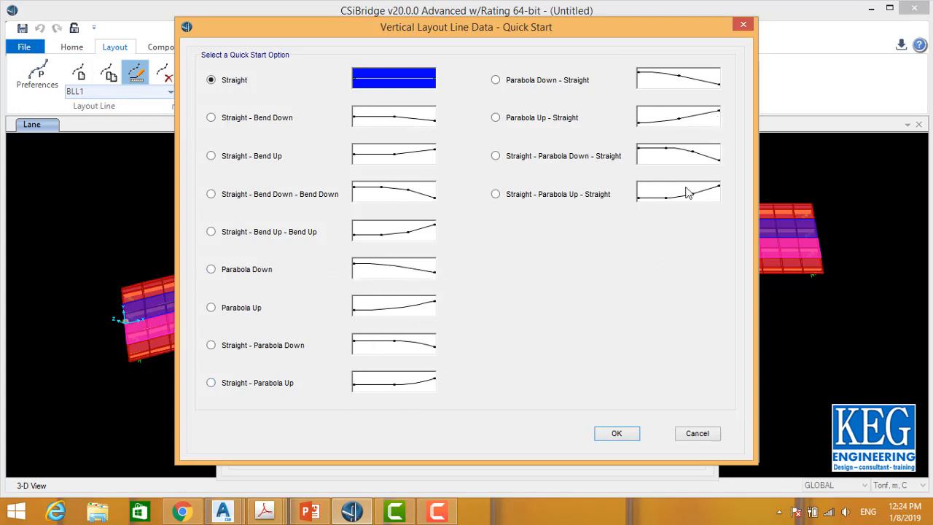
pyautogui.click(563, 158)
pyautogui.click(617, 433)
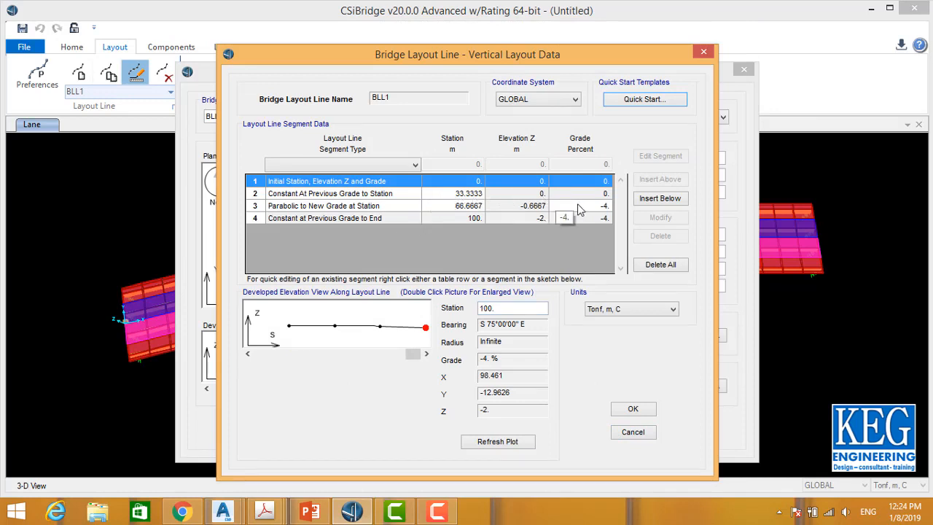
# Step: Set the parabolic segment's new grade to -5 percent
pyautogui.click(365, 326)
pyautogui.click(313, 326)
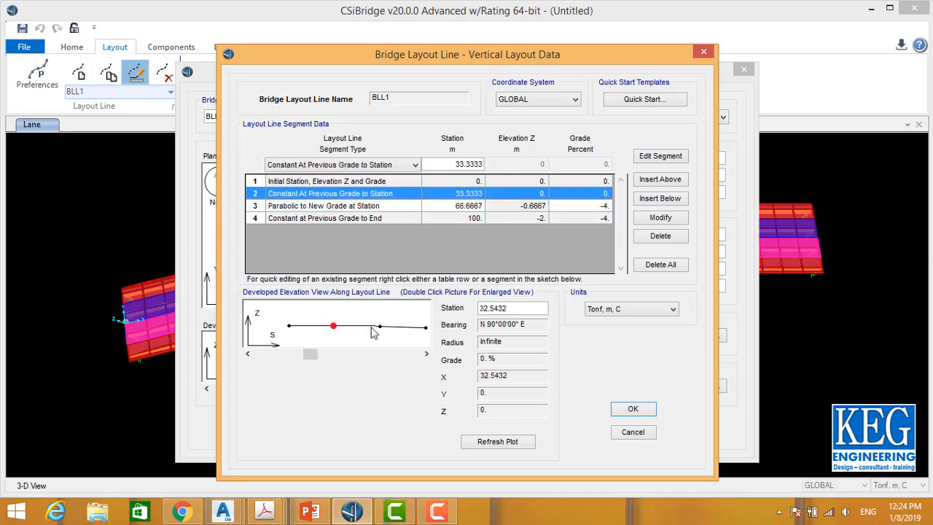
pyautogui.click(397, 327)
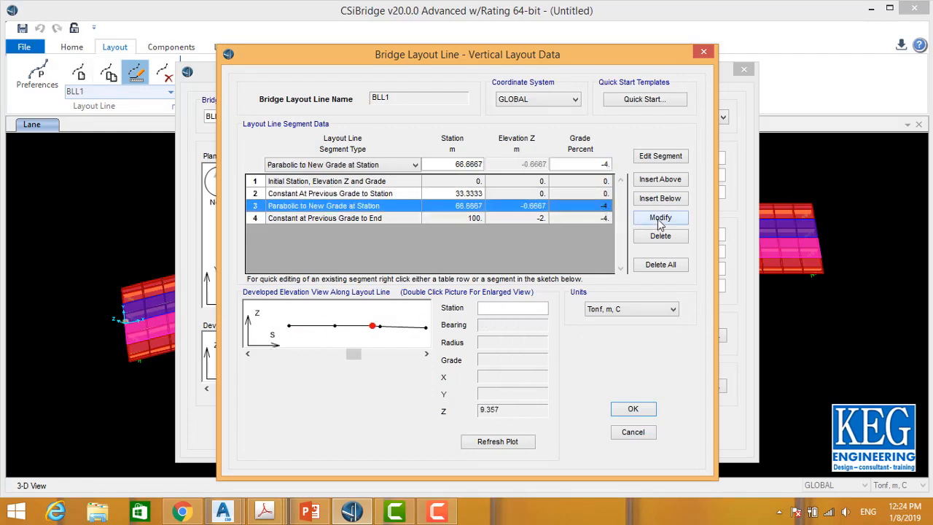
pyautogui.doubleClick(590, 167)
pyautogui.write('-5')
pyautogui.click(665, 220)
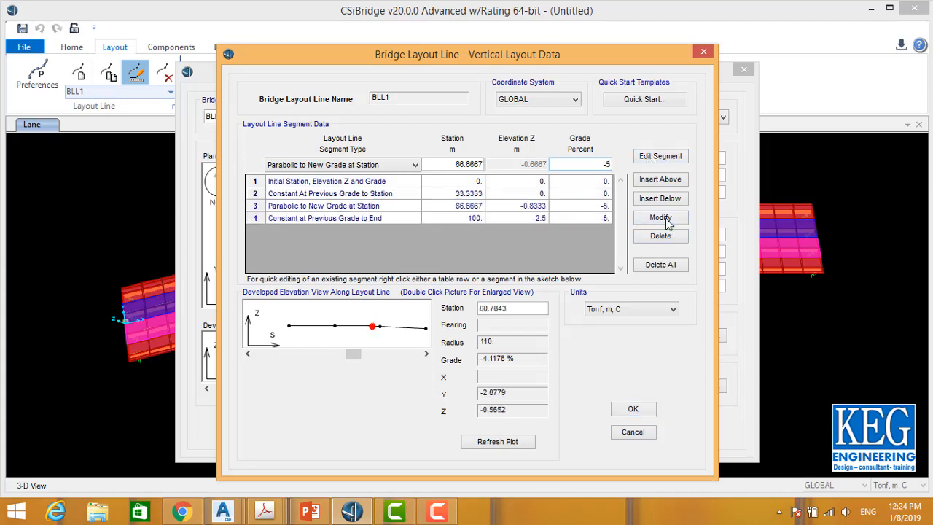
pyautogui.click(578, 220)
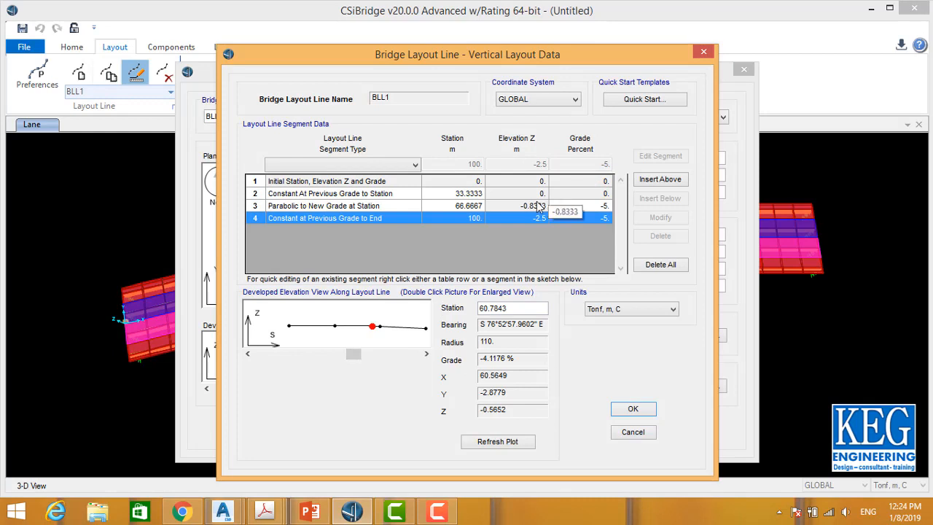
pyautogui.click(466, 194)
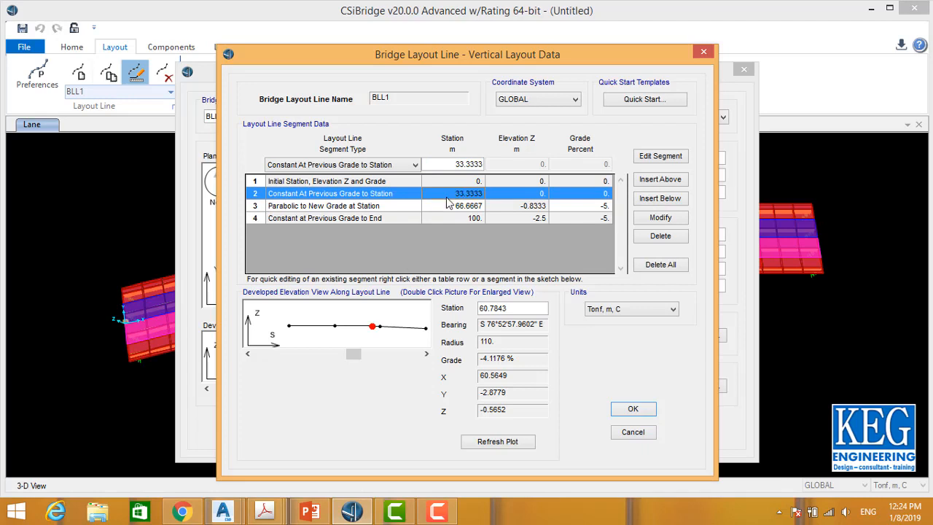
pyautogui.click(451, 207)
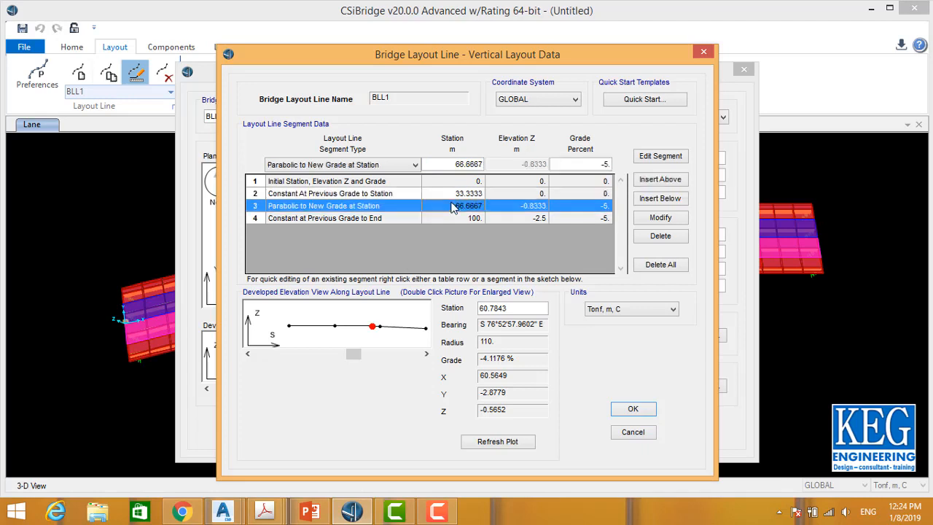
pyautogui.click(472, 220)
pyautogui.click(470, 209)
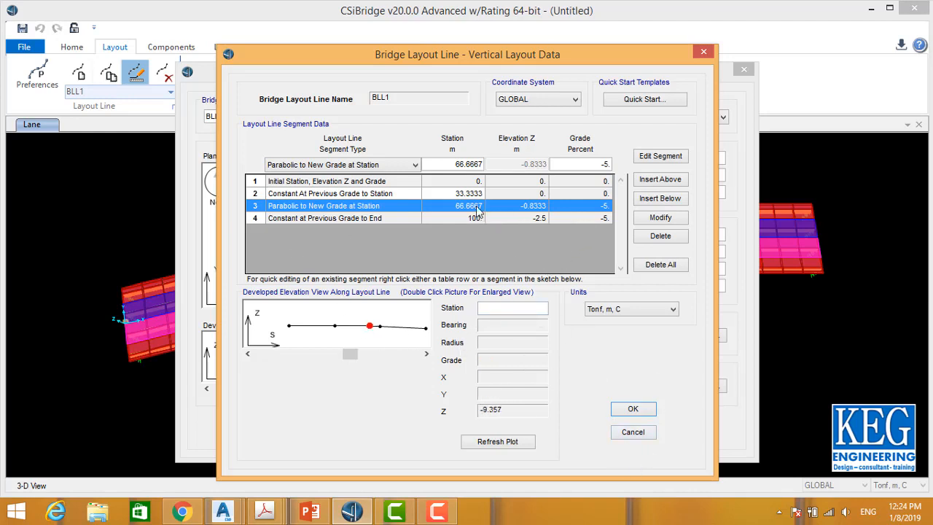
pyautogui.doubleClick(461, 164)
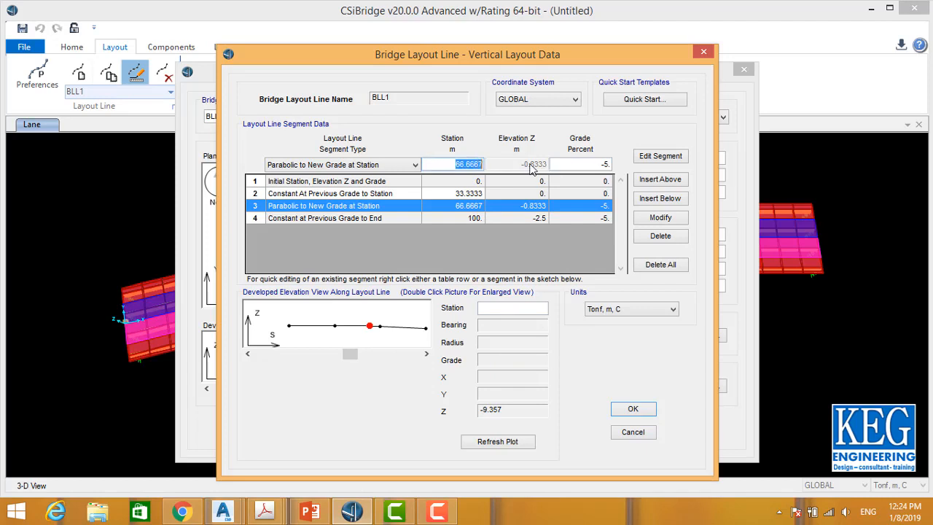
pyautogui.write('75')
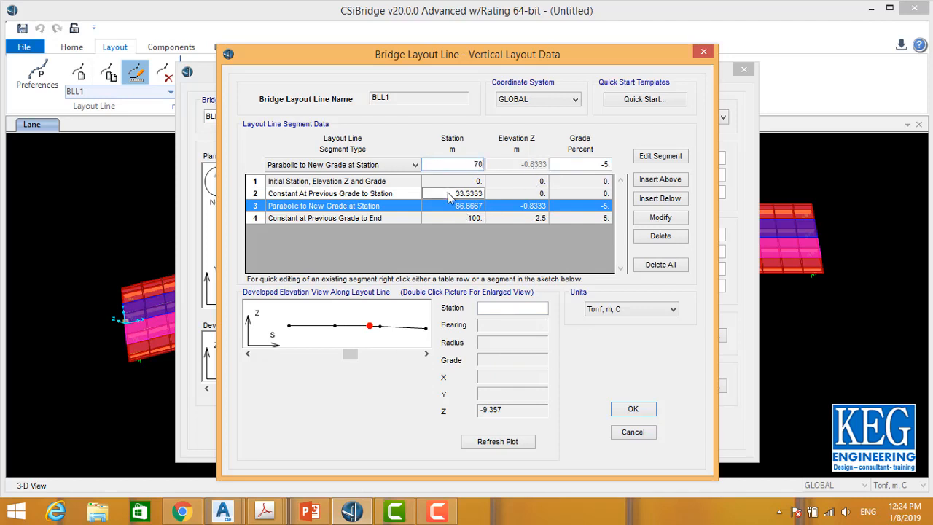
pyautogui.click(451, 194)
# Step: Set the constant-grade segment's end station to 40 m
pyautogui.doubleClick(467, 165)
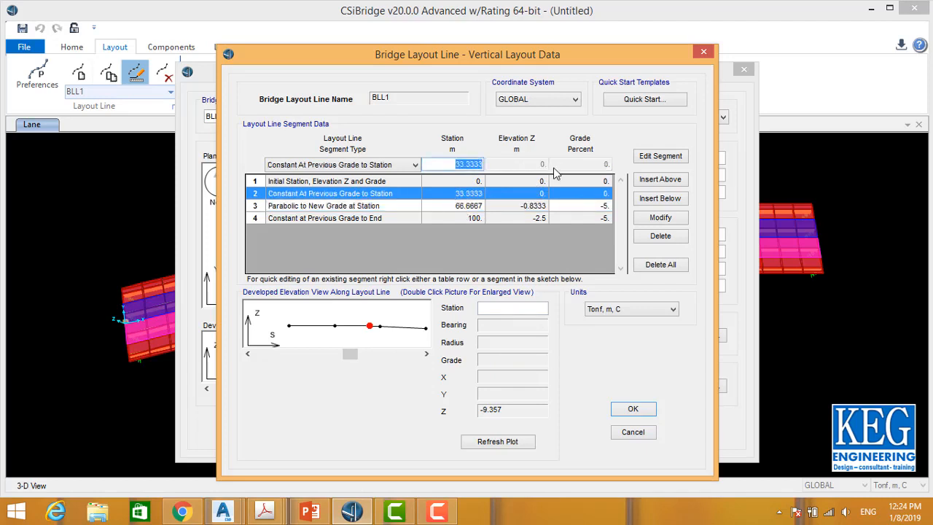
pyautogui.write('40')
pyautogui.click(661, 218)
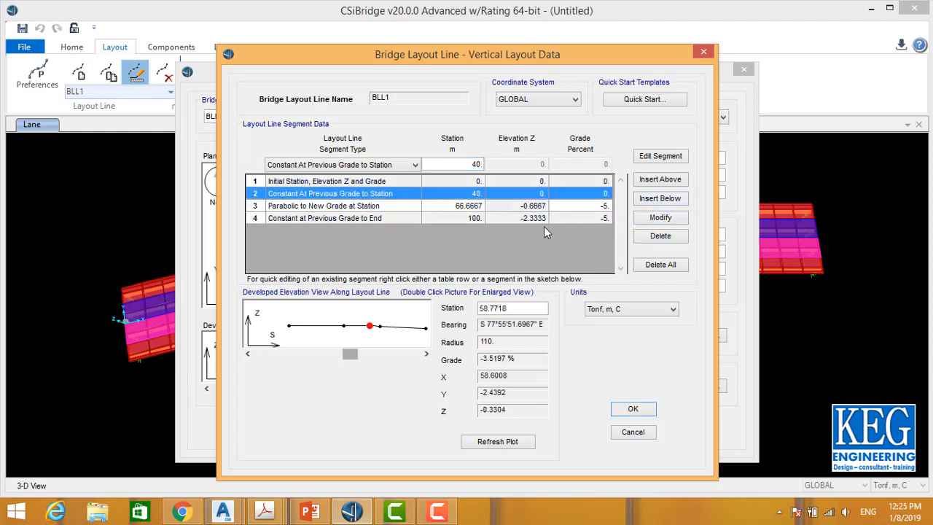
# Step: Try to set the parabolic segment's end station to 30 m
pyautogui.click(446, 211)
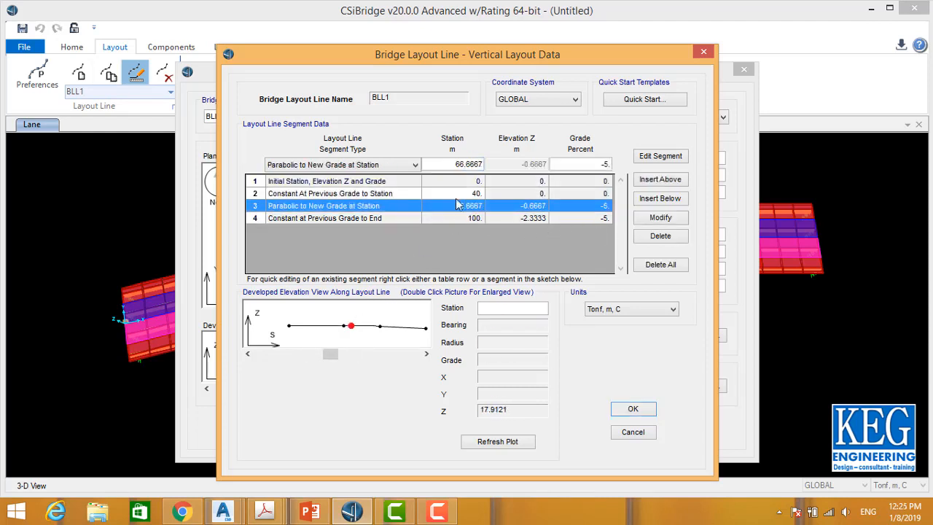
pyautogui.moveTo(453, 169); pyautogui.dragTo(516, 169)
pyautogui.write('30')
pyautogui.click(657, 218)
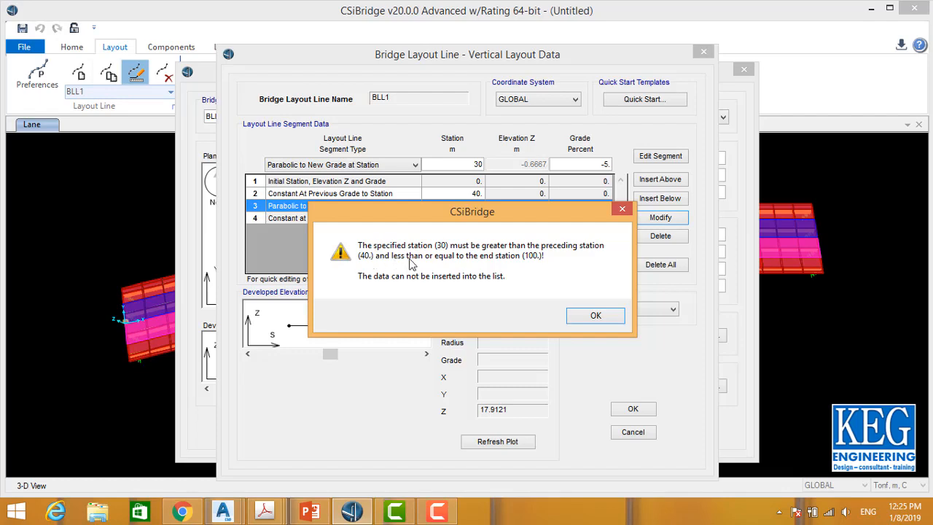
pyautogui.click(595, 315)
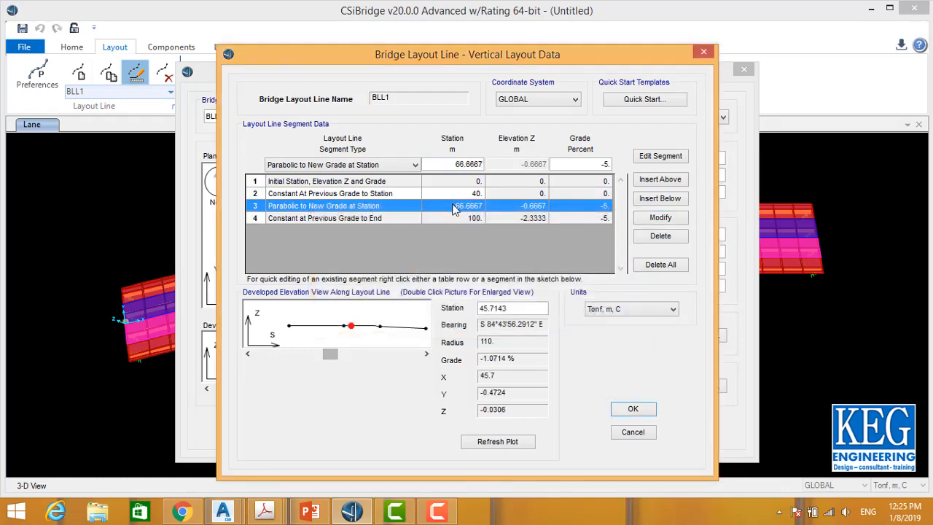
# Step: Set the parabolic segment's end station to 70 m and accept the vertical layout and layout line data
pyautogui.moveTo(439, 164); pyautogui.dragTo(497, 167)
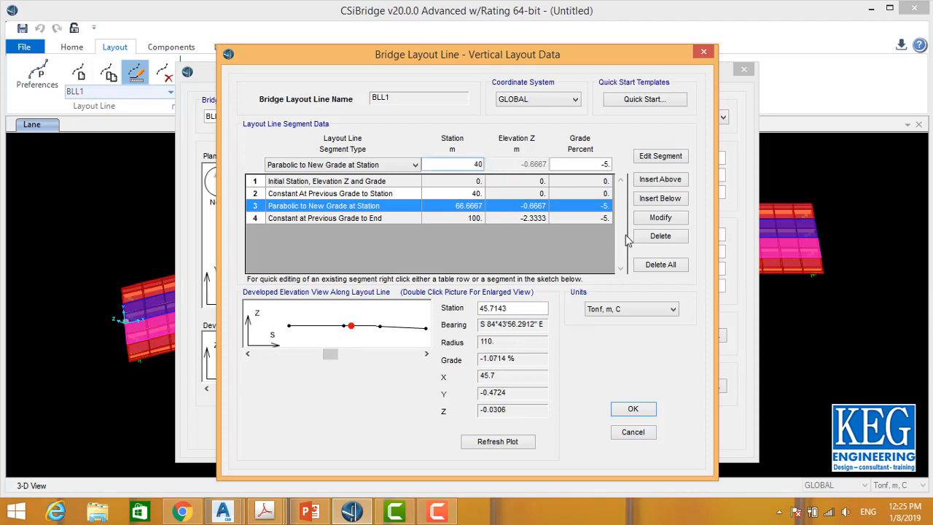
pyautogui.write('40')
pyautogui.write('0')
pyautogui.click(660, 217)
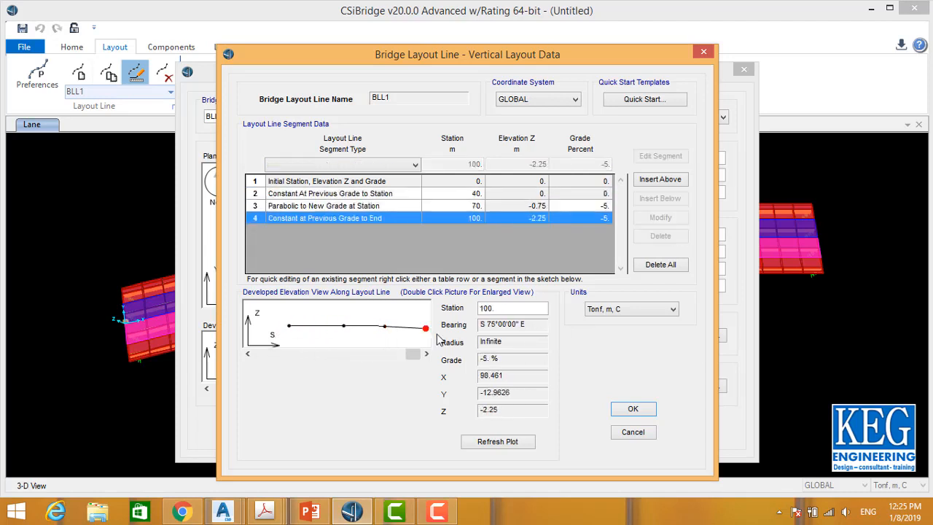
pyautogui.click(633, 410)
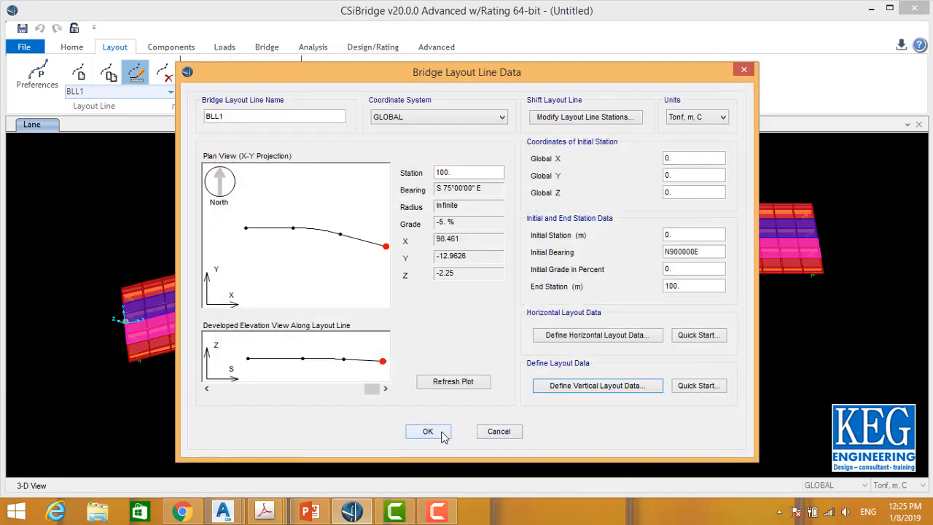
pyautogui.click(442, 433)
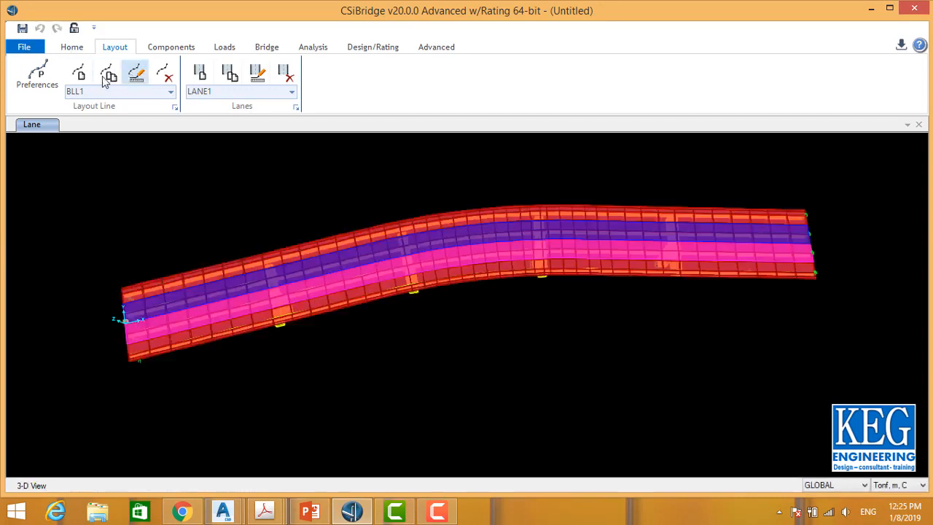
# Step: Orbit, zoom and pan the 3D view to inspect the bridge's vertical profile
pyautogui.click(72, 47)
pyautogui.click(132, 83)
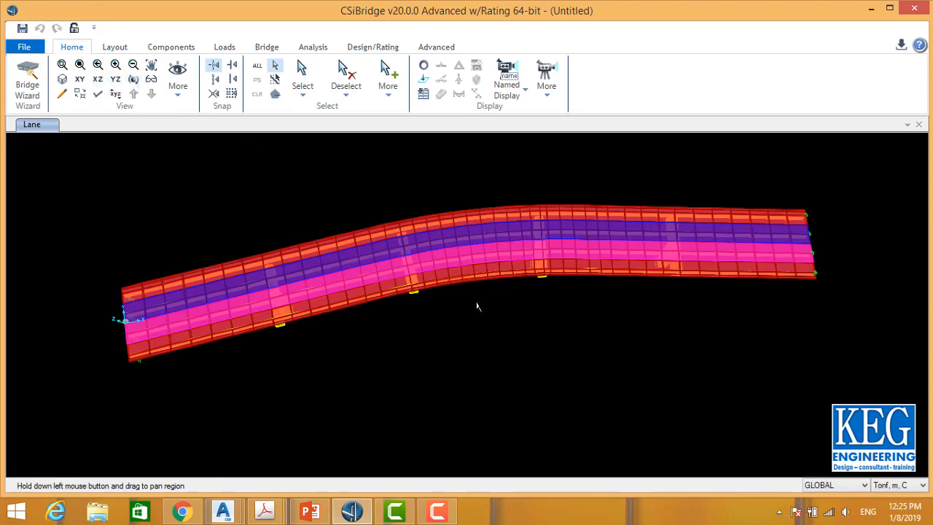
pyautogui.moveTo(477, 306); pyautogui.dragTo(460, 191)
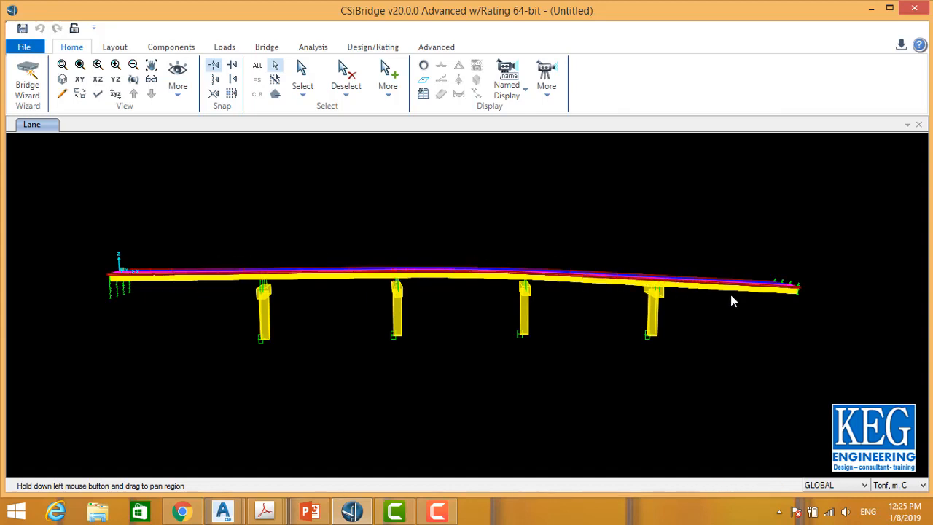
pyautogui.scroll(3, 730, 294)
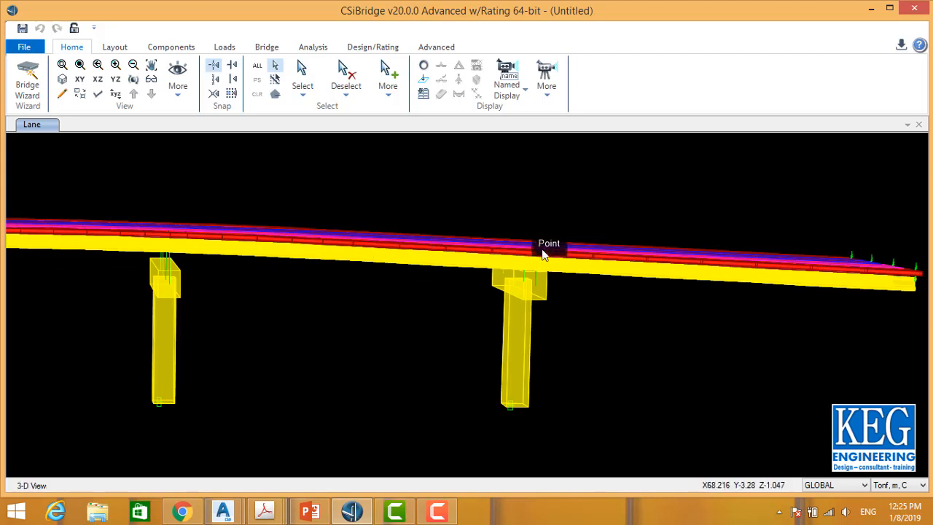
pyautogui.moveTo(409, 252); pyautogui.dragTo(777, 249, button='middle')
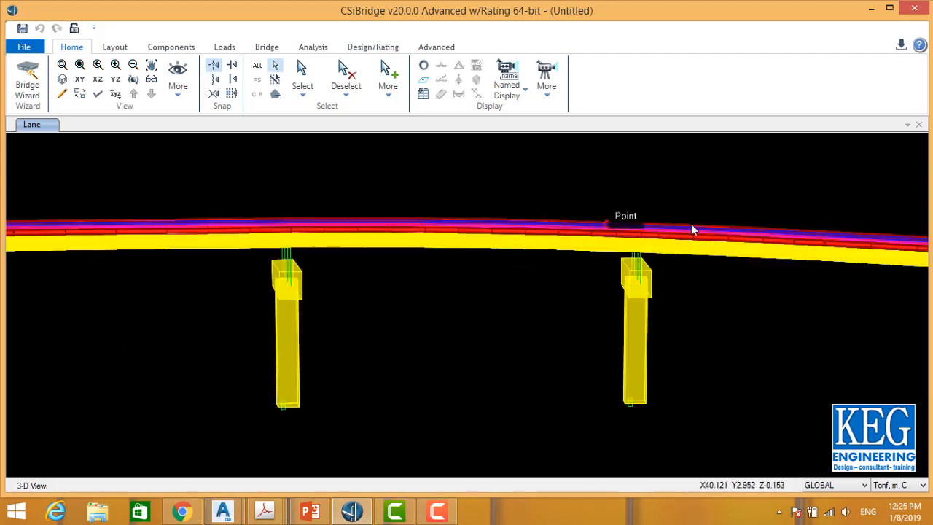
pyautogui.moveTo(272, 237); pyautogui.dragTo(720, 251, button='middle')
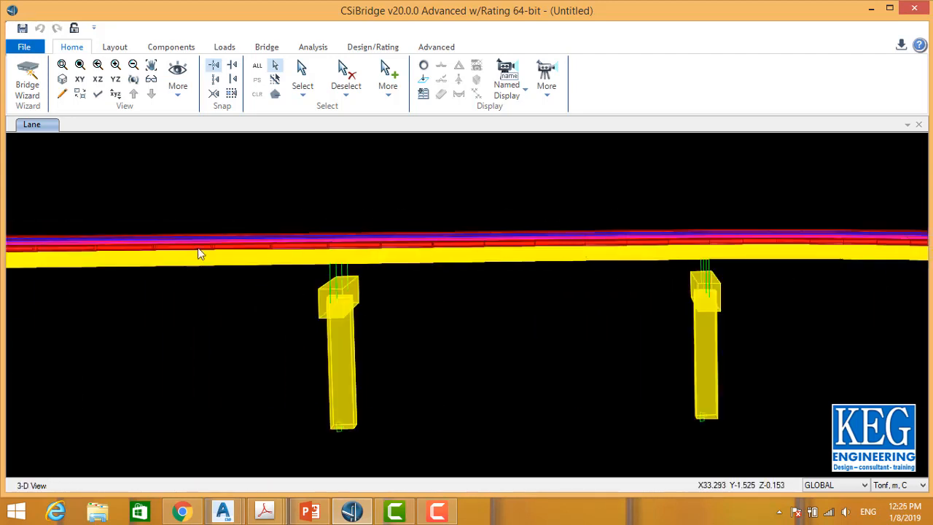
pyautogui.moveTo(275, 254); pyautogui.dragTo(133, 250, button='middle')
pyautogui.moveTo(673, 248); pyautogui.dragTo(353, 244, button='middle')
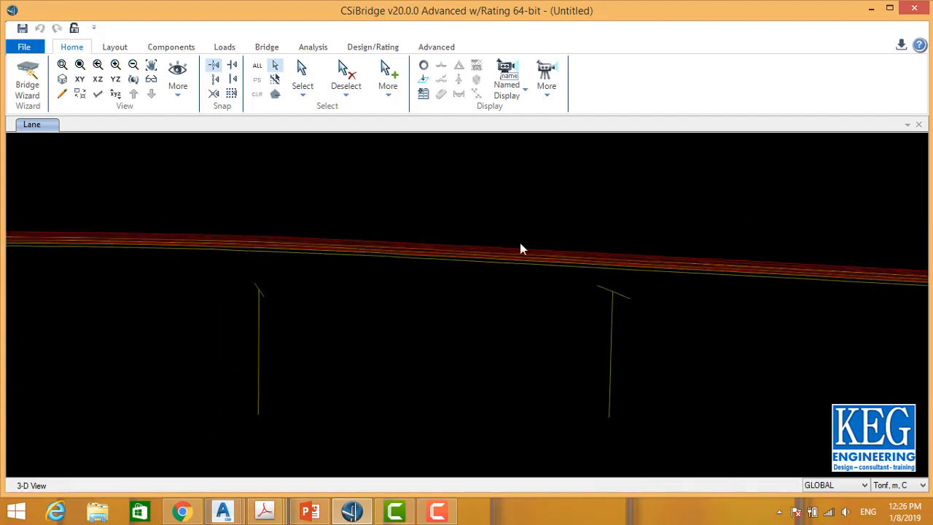
pyautogui.moveTo(520, 247); pyautogui.dragTo(256, 243, button='middle')
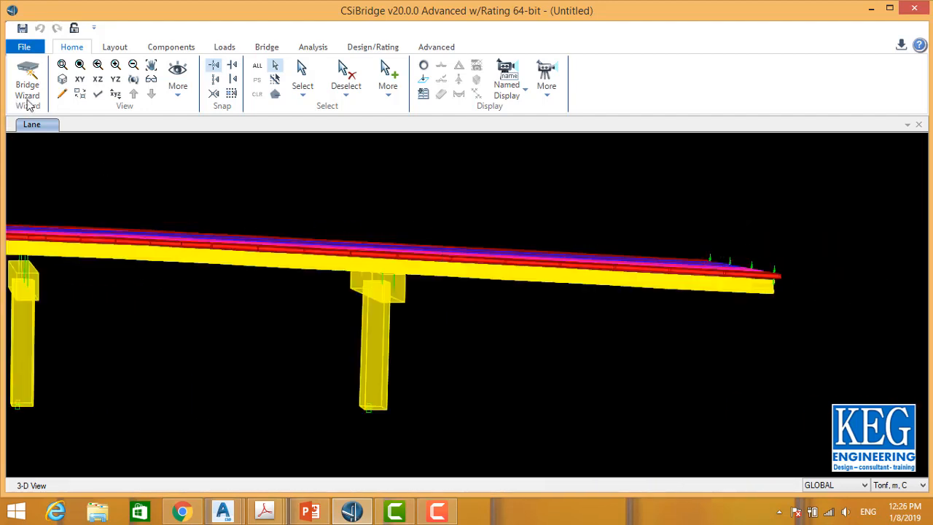